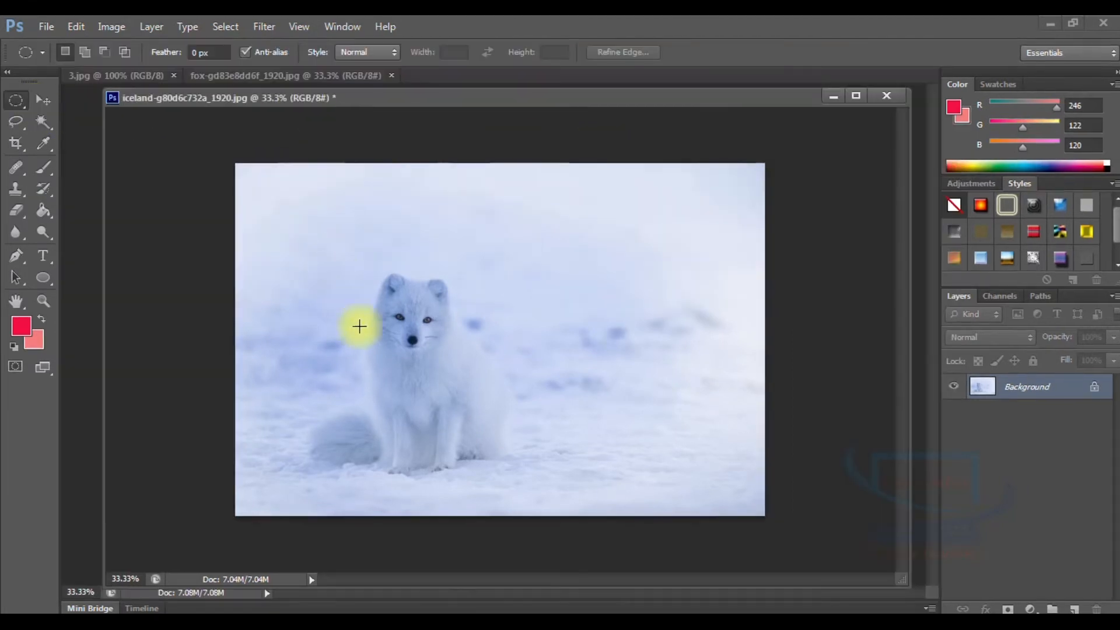
Select the white fox with an elliptical marquee, fill the selection with the pink background colour and deselect
{"action": "left_click_drag", "start_coordinate": [345, 245], "coordinate": [544, 502]}
{"action": "left_click_drag", "start_coordinate": [472, 406], "coordinate": [463, 402]}
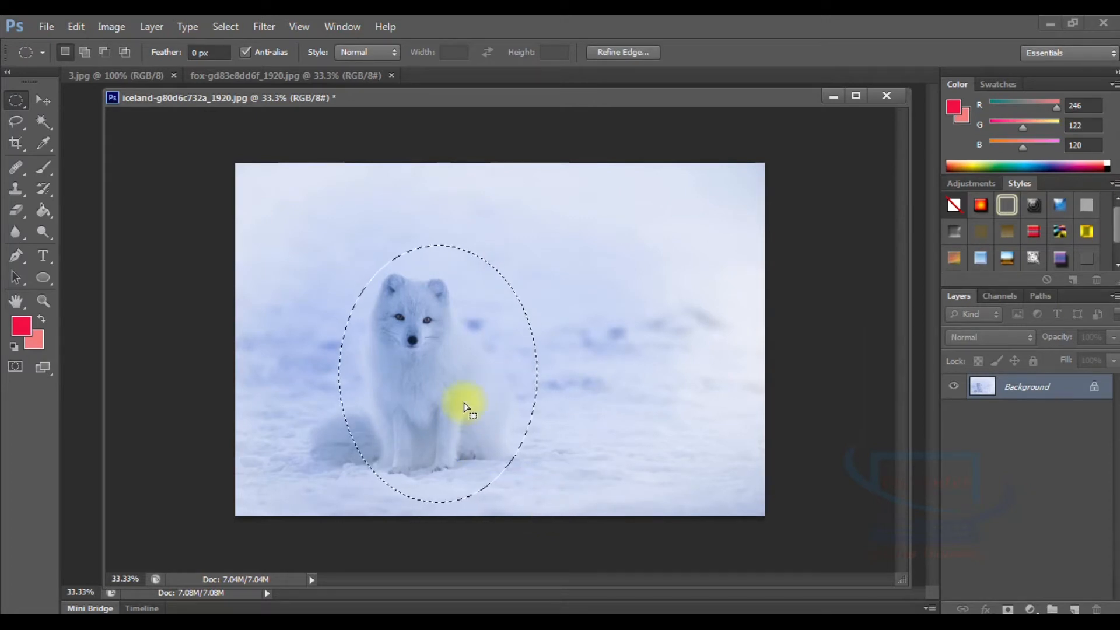
{"action": "key", "text": "ctrl+BackSpace"}
{"action": "left_click", "coordinate": [464, 403]}
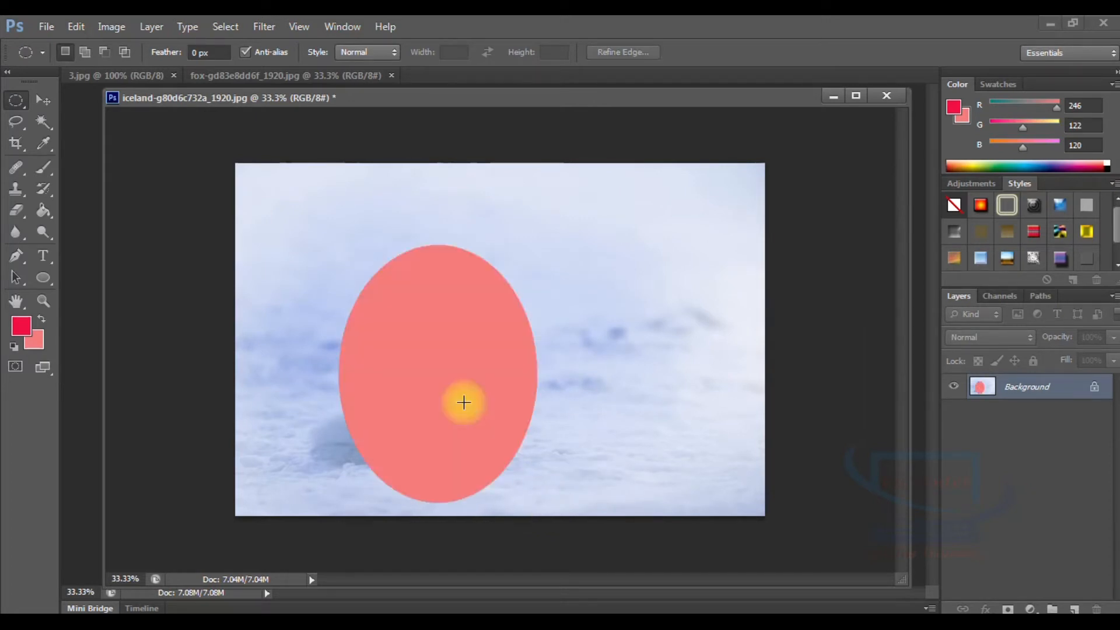
Paste the copied fox ellipse as a new layer and move it to the right of the pink ellipse
{"action": "key", "text": "ctrl+v"}
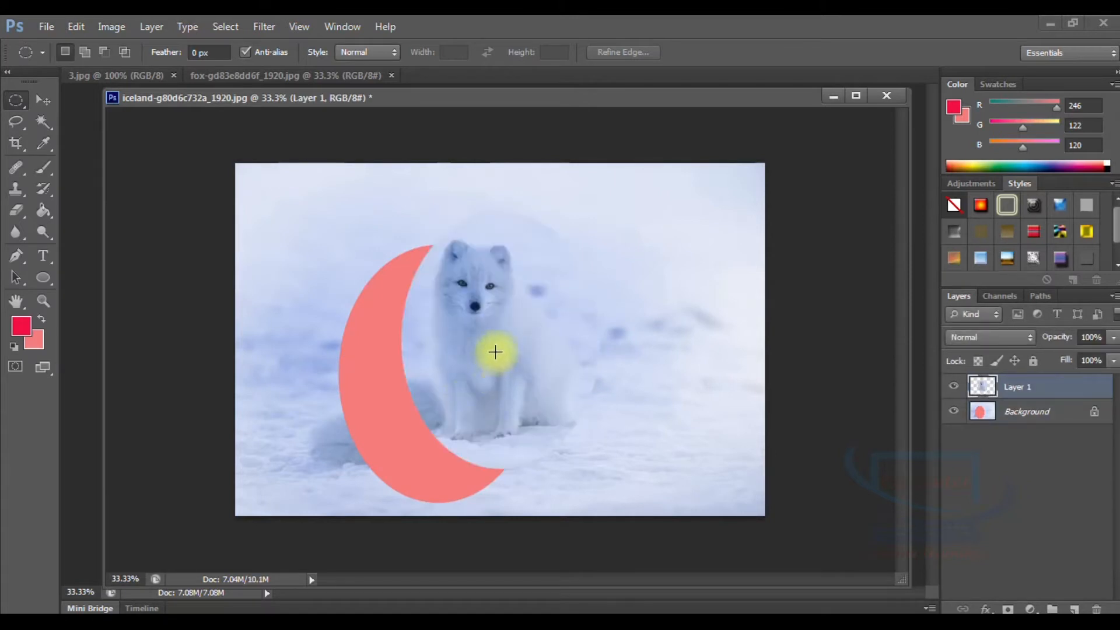
{"action": "left_click", "coordinate": [41, 101]}
{"action": "left_click_drag", "start_coordinate": [493, 345], "coordinate": [649, 387]}
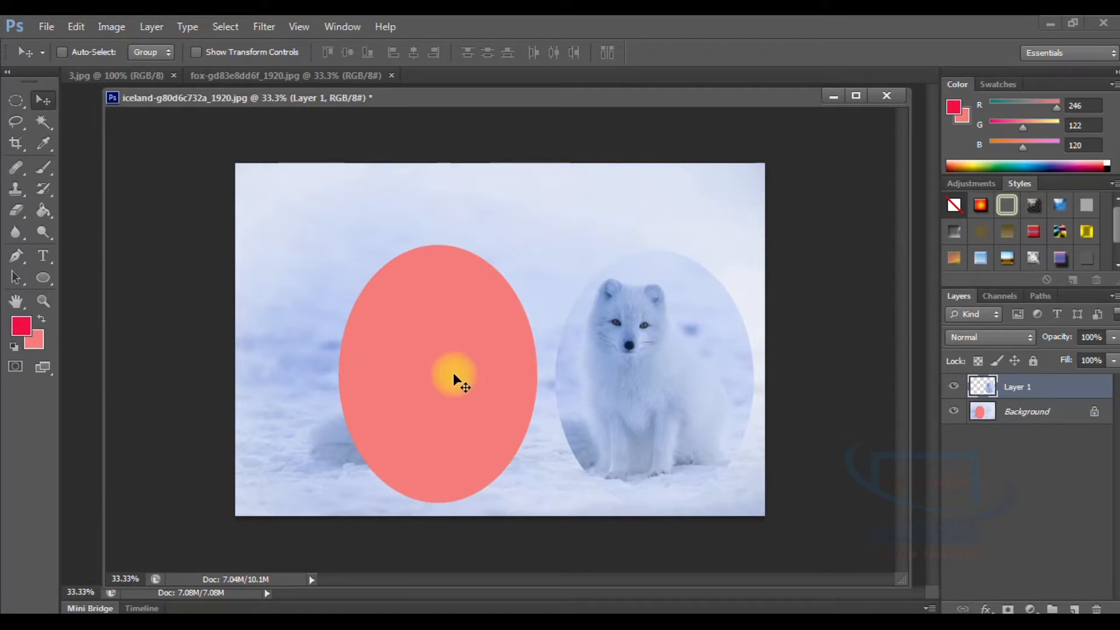
Paint over the pink ellipse with the History Brush at size 200 to restore the original fox
{"action": "left_click", "coordinate": [43, 188]}
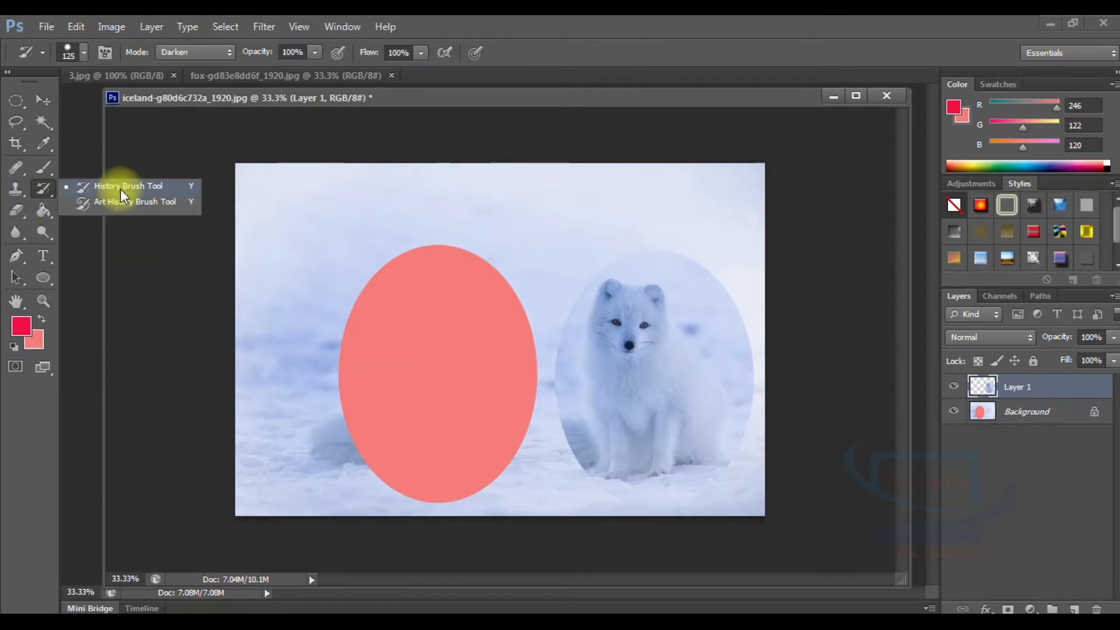
{"action": "left_click", "coordinate": [121, 187]}
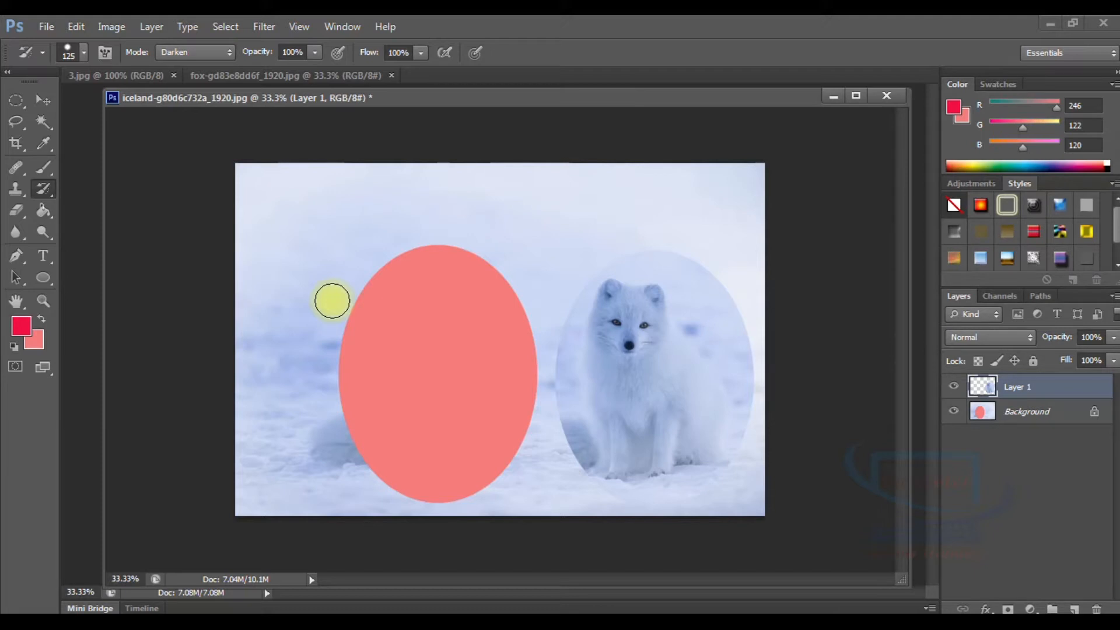
{"action": "key", "text": "bracketright"}
{"action": "key", "text": "bracketright"}
{"action": "key", "text": "bracketright"}
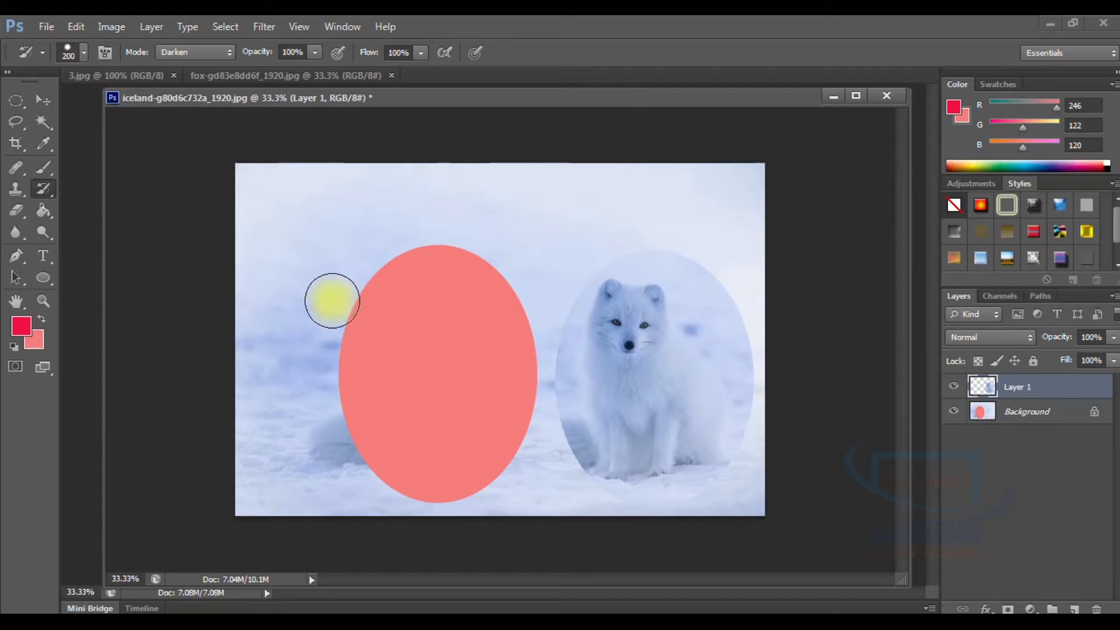
{"action": "mouse_move", "coordinate": [332, 300]}
{"action": "left_mouse_down"}
{"action": "mouse_move", "coordinate": [357, 297]}
{"action": "mouse_move", "coordinate": [364, 314]}
{"action": "mouse_move", "coordinate": [391, 267]}
{"action": "mouse_move", "coordinate": [396, 294]}
{"action": "mouse_move", "coordinate": [429, 259]}
{"action": "mouse_move", "coordinate": [388, 307]}
{"action": "mouse_move", "coordinate": [367, 307]}
{"action": "mouse_move", "coordinate": [365, 372]}
{"action": "mouse_move", "coordinate": [406, 326]}
{"action": "mouse_move", "coordinate": [367, 401]}
{"action": "mouse_move", "coordinate": [370, 369]}
{"action": "mouse_move", "coordinate": [349, 450]}
{"action": "mouse_move", "coordinate": [496, 302]}
{"action": "mouse_move", "coordinate": [476, 274]}
{"action": "mouse_move", "coordinate": [438, 340]}
{"action": "mouse_move", "coordinate": [451, 243]}
{"action": "mouse_move", "coordinate": [459, 308]}
{"action": "mouse_move", "coordinate": [480, 283]}
{"action": "mouse_move", "coordinate": [478, 361]}
{"action": "mouse_move", "coordinate": [500, 299]}
{"action": "mouse_move", "coordinate": [497, 395]}
{"action": "mouse_move", "coordinate": [519, 344]}
{"action": "mouse_move", "coordinate": [472, 455]}
{"action": "mouse_move", "coordinate": [497, 424]}
{"action": "mouse_move", "coordinate": [436, 443]}
{"action": "mouse_move", "coordinate": [460, 384]}
{"action": "mouse_move", "coordinate": [375, 436]}
{"action": "mouse_move", "coordinate": [472, 409]}
{"action": "mouse_move", "coordinate": [410, 477]}
{"action": "mouse_move", "coordinate": [401, 450]}
{"action": "mouse_move", "coordinate": [417, 487]}
{"action": "mouse_move", "coordinate": [495, 463]}
{"action": "mouse_move", "coordinate": [517, 428]}
{"action": "mouse_move", "coordinate": [368, 340]}
{"action": "mouse_move", "coordinate": [509, 403]}
{"action": "mouse_move", "coordinate": [510, 415]}
{"action": "mouse_move", "coordinate": [394, 367]}
{"action": "left_mouse_up"}
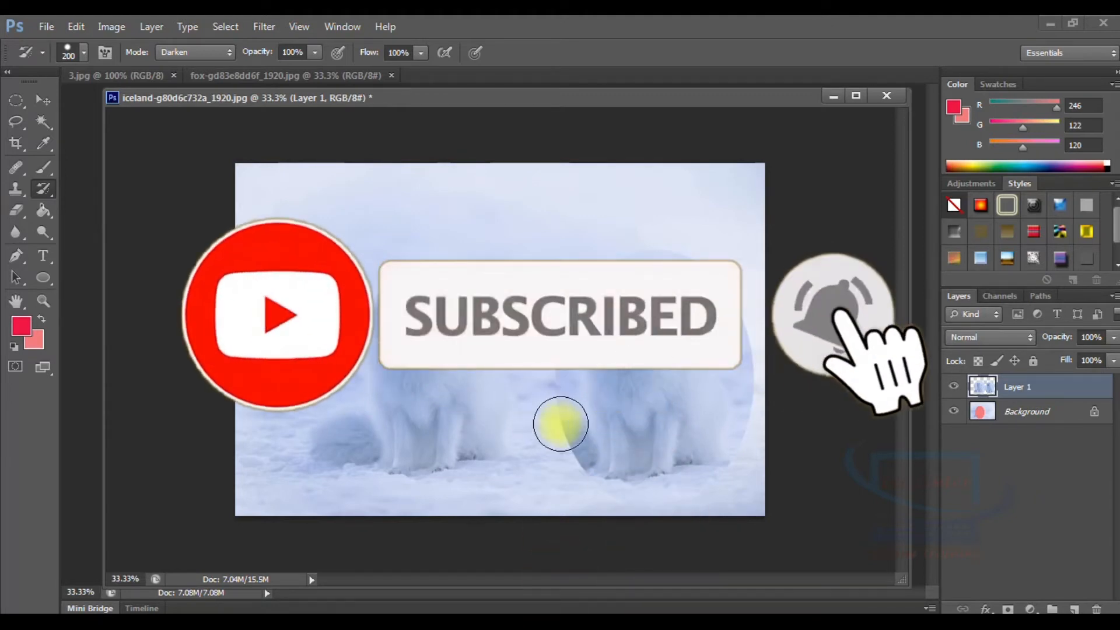
{"action": "left_click", "coordinate": [452, 378]}
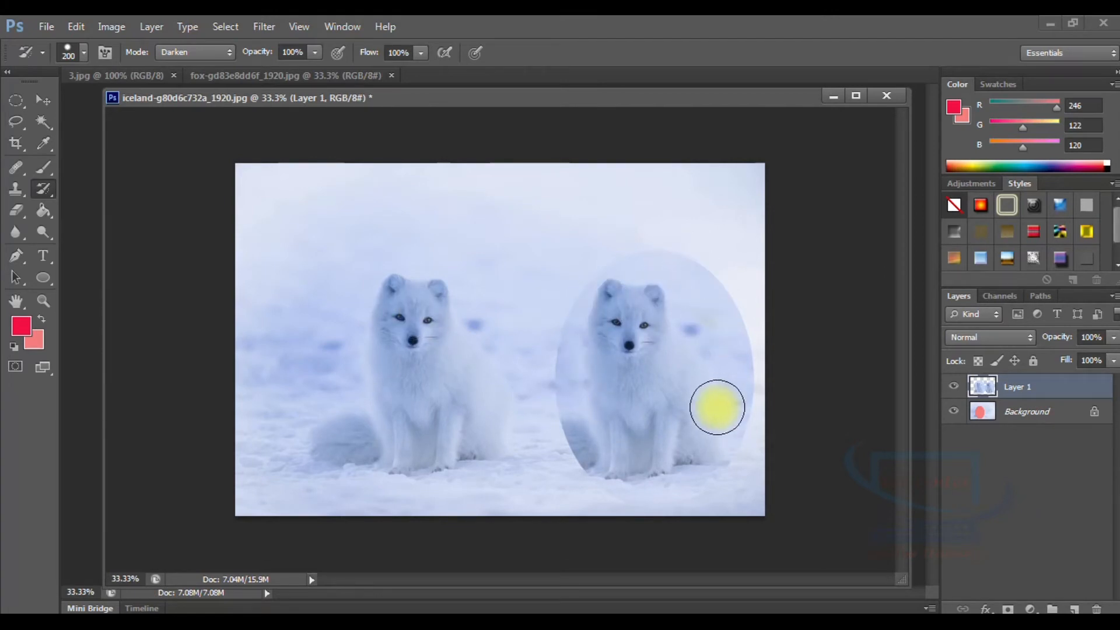
Select the duplicate fox on Layer 1 with an elliptical marquee and delete it
{"action": "left_click", "coordinate": [16, 100]}
{"action": "mouse_move", "coordinate": [549, 235]}
{"action": "left_mouse_down"}
{"action": "mouse_move", "coordinate": [618, 424]}
{"action": "mouse_move", "coordinate": [707, 449]}
{"action": "left_mouse_up"}
{"action": "key", "text": "Delete"}
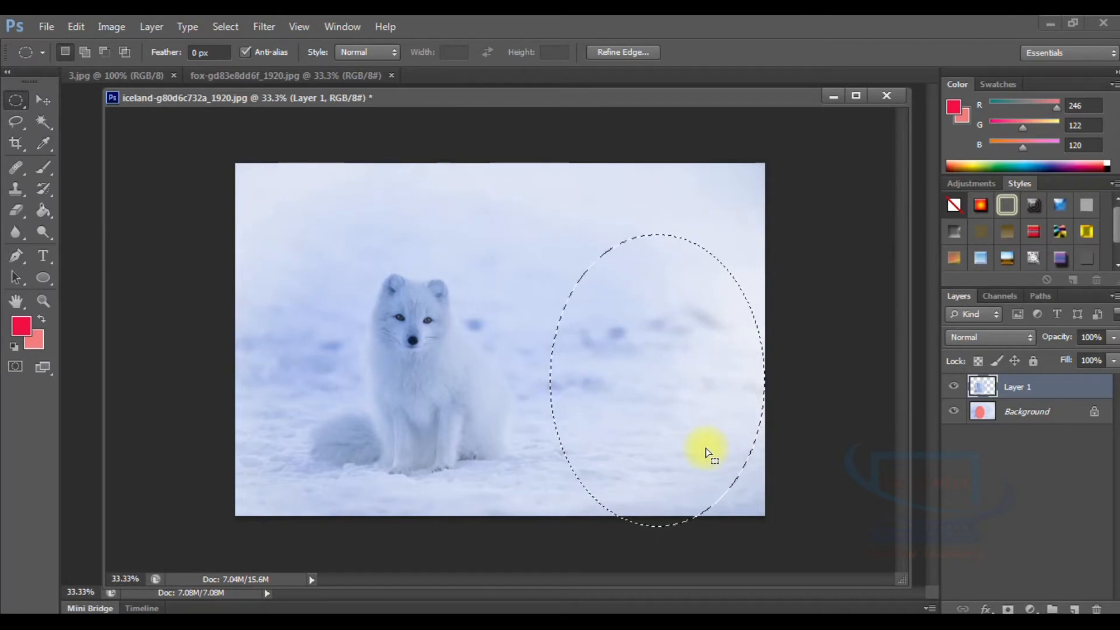
Fill an ellipse over the remaining fox with the background colour, deselect, and restore the fox using the History Brush
{"action": "left_click_drag", "start_coordinate": [360, 266], "coordinate": [480, 400]}
{"action": "key", "text": "ctrl+BackSpace"}
{"action": "key", "text": "ctrl+d"}
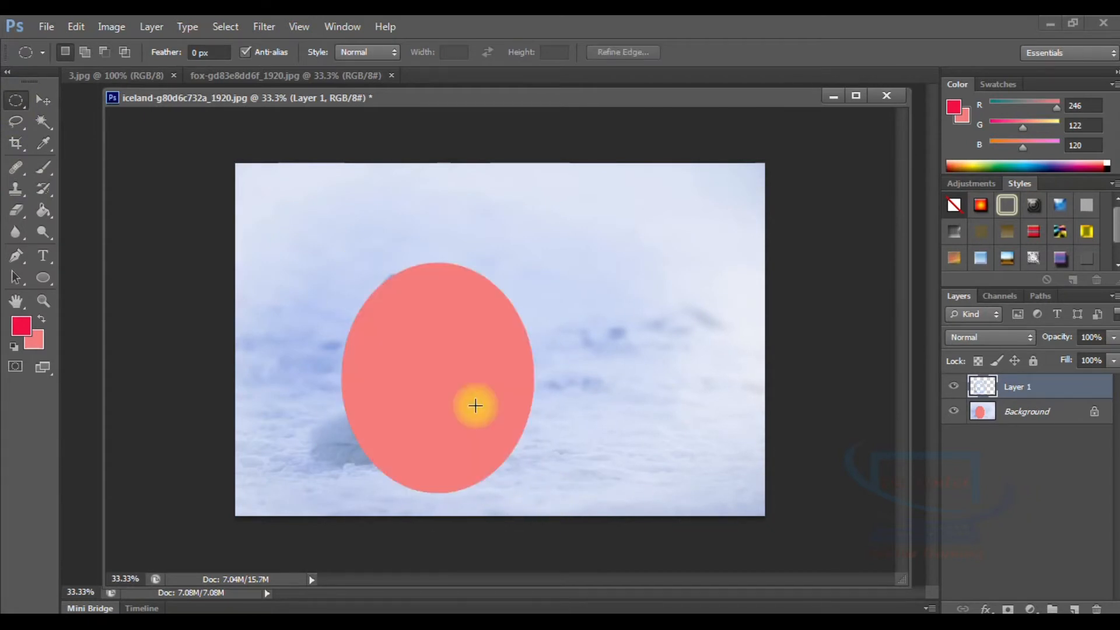
{"action": "left_click", "coordinate": [44, 186]}
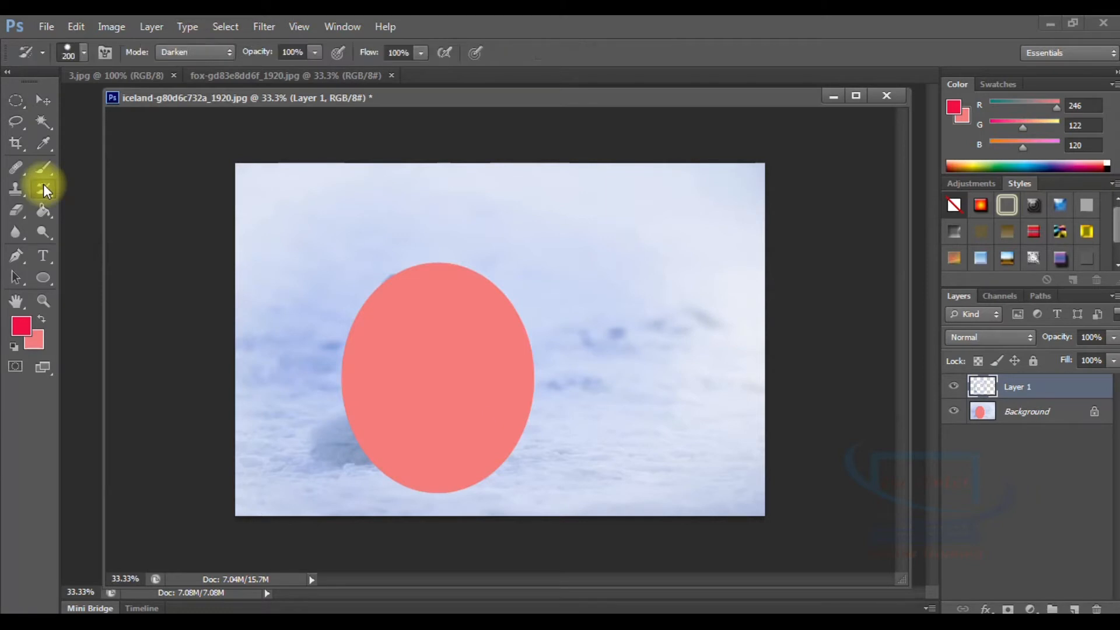
{"action": "mouse_move", "coordinate": [360, 285]}
{"action": "left_mouse_down"}
{"action": "mouse_move", "coordinate": [422, 261]}
{"action": "mouse_move", "coordinate": [492, 280]}
{"action": "mouse_move", "coordinate": [513, 314]}
{"action": "mouse_move", "coordinate": [448, 400]}
{"action": "mouse_move", "coordinate": [430, 467]}
{"action": "mouse_move", "coordinate": [395, 480]}
{"action": "left_mouse_up"}
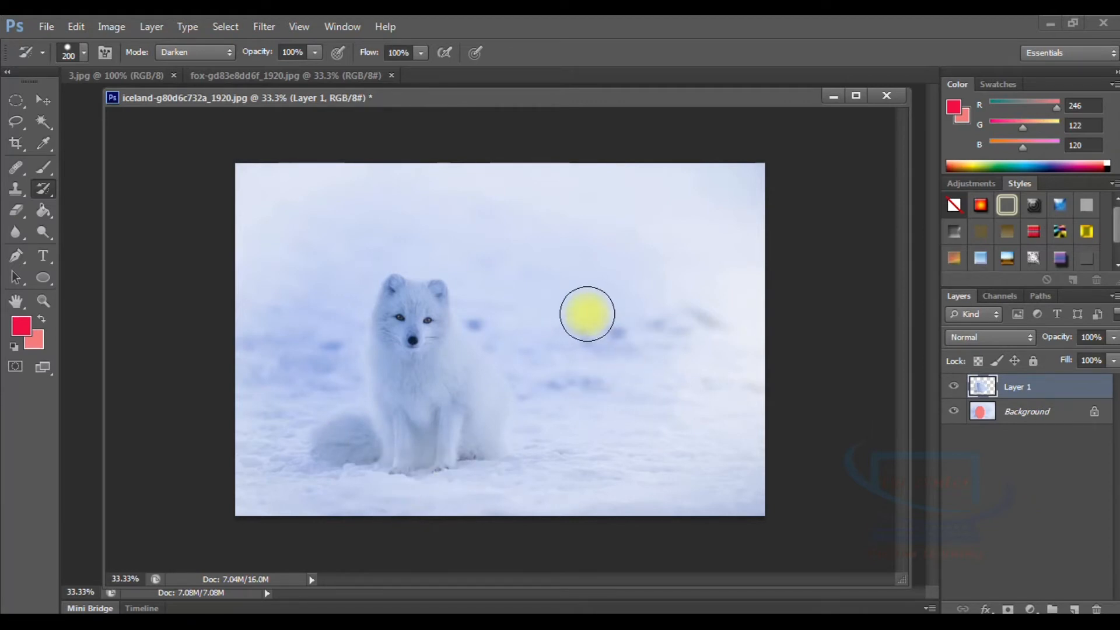
Choose the Art History Brush for the 1.jpg photo and reduce its brush size to 80
{"action": "right_click", "coordinate": [44, 188]}
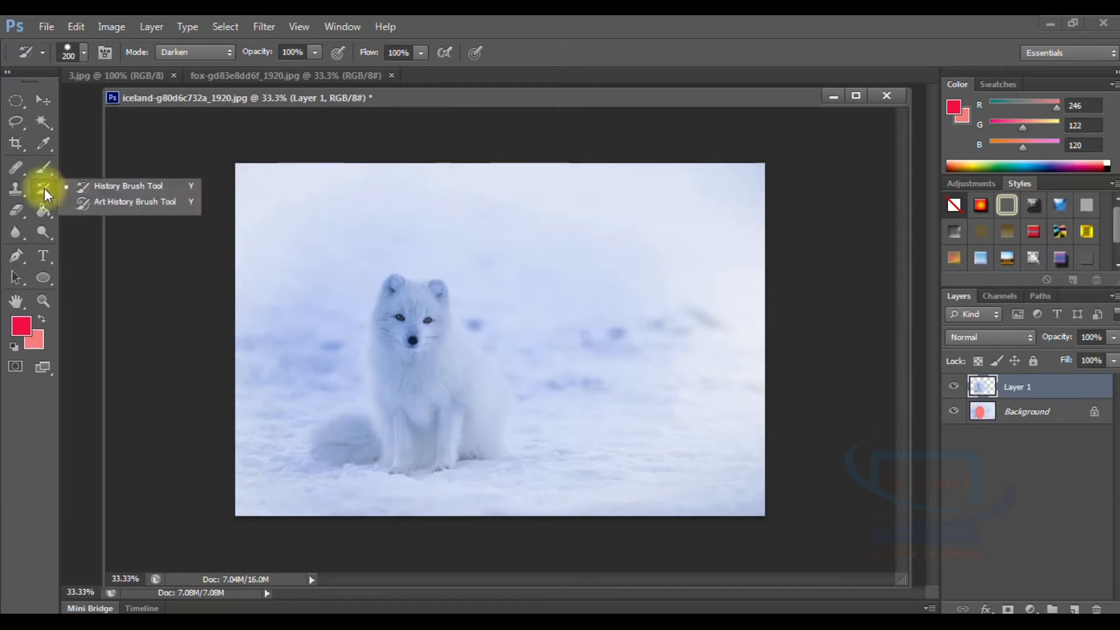
{"action": "left_click", "coordinate": [146, 202]}
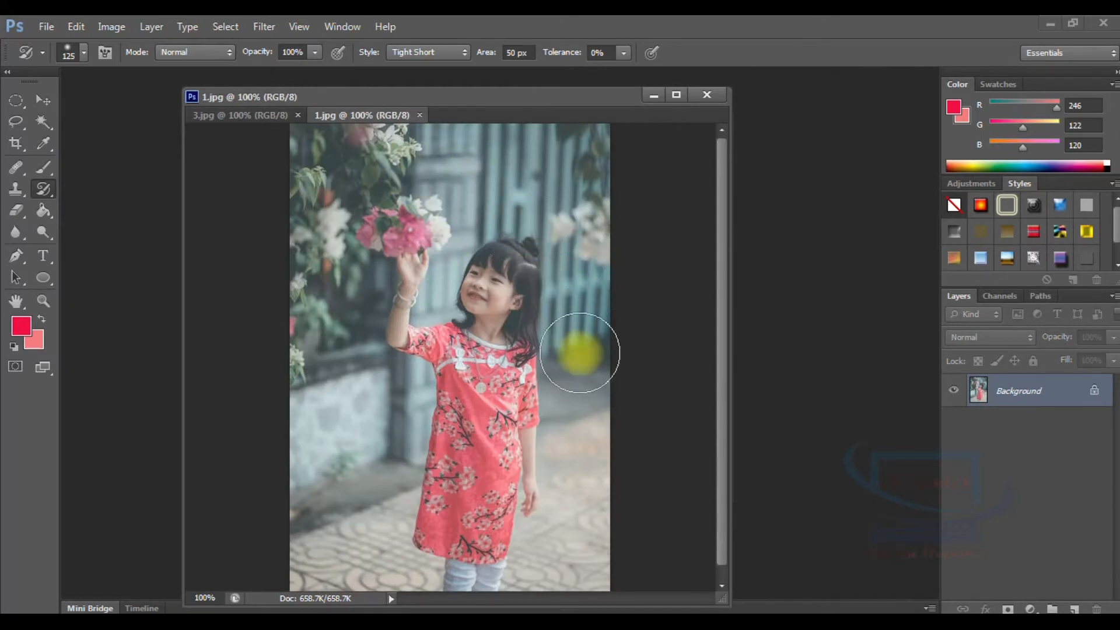
{"action": "right_click", "coordinate": [44, 188]}
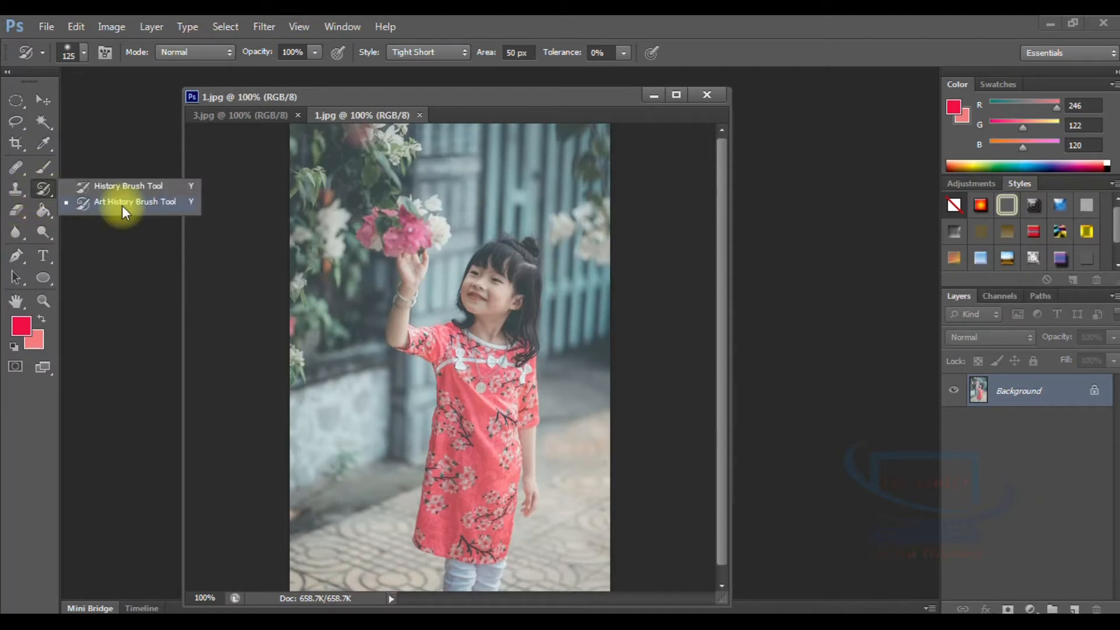
{"action": "left_click", "coordinate": [132, 202]}
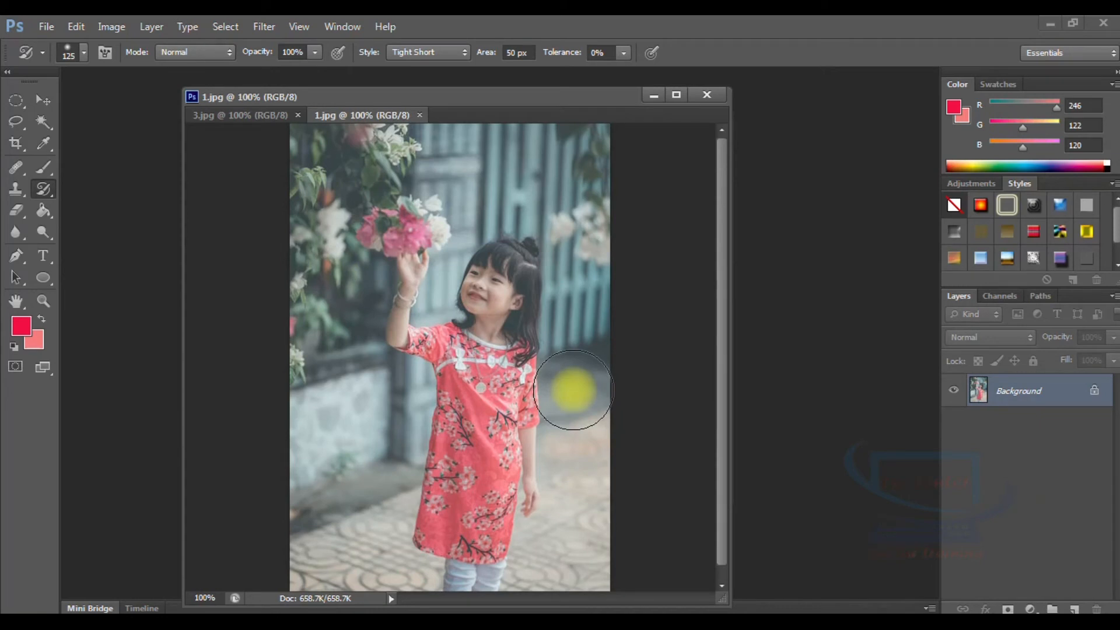
{"action": "key", "text": "bracketleft"}
{"action": "key", "text": "bracketleft"}
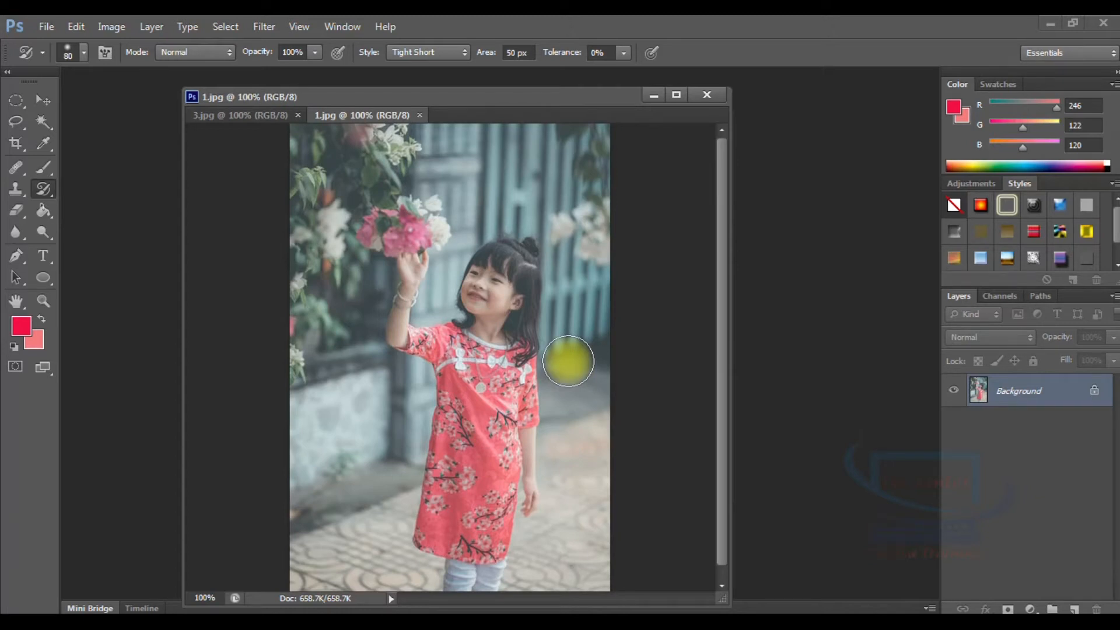
Reduce the brush size to 40 and paint Art History Brush strokes over the background around the girl in 1.jpg
{"action": "left_click", "coordinate": [586, 159]}
{"action": "key", "text": "bracketleft"}
{"action": "key", "text": "bracketleft"}
{"action": "key", "text": "bracketleft"}
{"action": "key", "text": "bracketleft"}
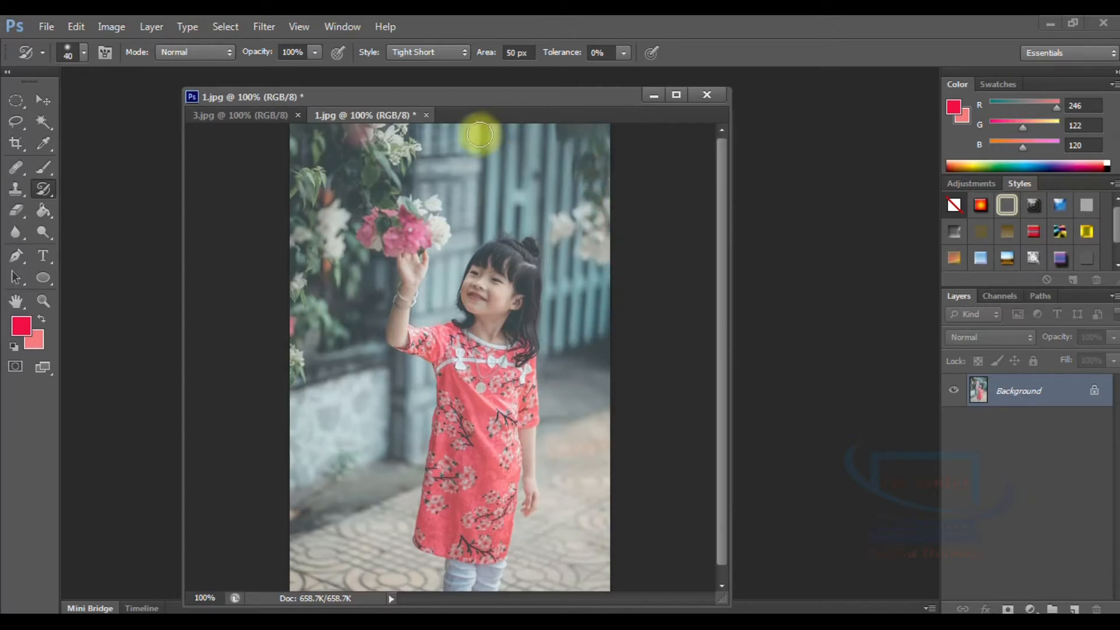
{"action": "mouse_move", "coordinate": [440, 133]}
{"action": "left_mouse_down"}
{"action": "mouse_move", "coordinate": [539, 134]}
{"action": "mouse_move", "coordinate": [594, 148]}
{"action": "mouse_move", "coordinate": [590, 190]}
{"action": "mouse_move", "coordinate": [554, 162]}
{"action": "mouse_move", "coordinate": [607, 272]}
{"action": "mouse_move", "coordinate": [595, 247]}
{"action": "mouse_move", "coordinate": [607, 291]}
{"action": "mouse_move", "coordinate": [596, 322]}
{"action": "mouse_move", "coordinate": [586, 272]}
{"action": "mouse_move", "coordinate": [592, 337]}
{"action": "mouse_move", "coordinate": [573, 423]}
{"action": "mouse_move", "coordinate": [585, 432]}
{"action": "mouse_move", "coordinate": [576, 477]}
{"action": "mouse_move", "coordinate": [599, 580]}
{"action": "mouse_move", "coordinate": [543, 581]}
{"action": "mouse_move", "coordinate": [330, 535]}
{"action": "mouse_move", "coordinate": [380, 533]}
{"action": "mouse_move", "coordinate": [376, 486]}
{"action": "mouse_move", "coordinate": [319, 472]}
{"action": "mouse_move", "coordinate": [306, 433]}
{"action": "mouse_move", "coordinate": [313, 451]}
{"action": "mouse_move", "coordinate": [419, 437]}
{"action": "mouse_move", "coordinate": [380, 400]}
{"action": "mouse_move", "coordinate": [360, 442]}
{"action": "mouse_move", "coordinate": [341, 367]}
{"action": "mouse_move", "coordinate": [313, 363]}
{"action": "mouse_move", "coordinate": [303, 337]}
{"action": "mouse_move", "coordinate": [307, 188]}
{"action": "mouse_move", "coordinate": [320, 143]}
{"action": "mouse_move", "coordinate": [362, 155]}
{"action": "mouse_move", "coordinate": [334, 222]}
{"action": "mouse_move", "coordinate": [327, 325]}
{"action": "mouse_move", "coordinate": [350, 303]}
{"action": "mouse_move", "coordinate": [327, 255]}
{"action": "mouse_move", "coordinate": [388, 400]}
{"action": "mouse_move", "coordinate": [378, 486]}
{"action": "left_mouse_up"}
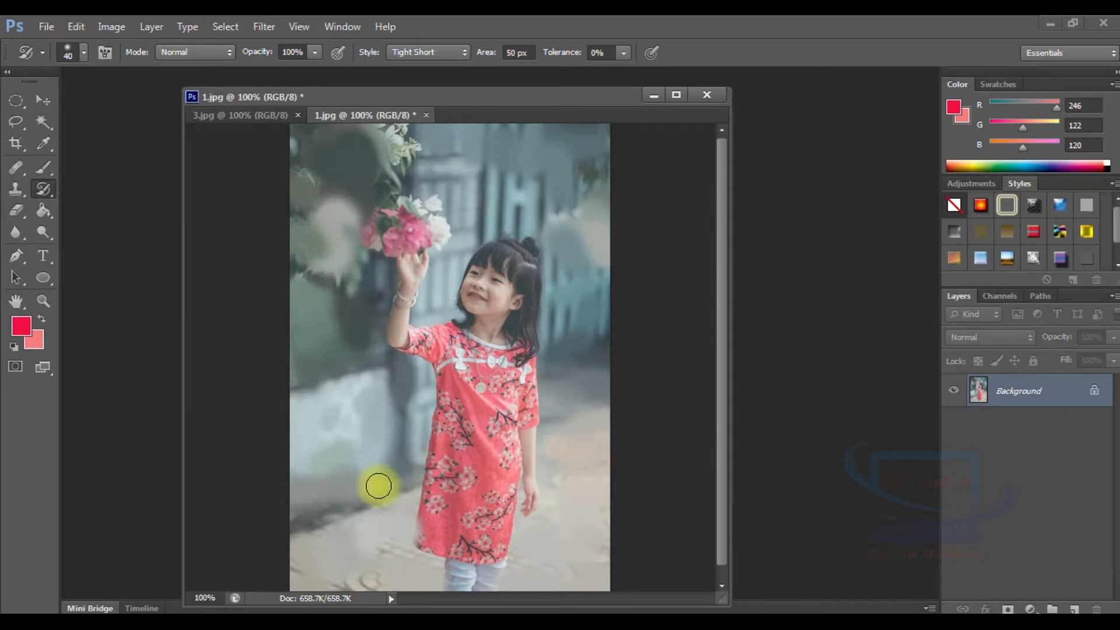
{"action": "mouse_move", "coordinate": [448, 143]}
{"action": "left_mouse_down"}
{"action": "mouse_move", "coordinate": [553, 190]}
{"action": "mouse_move", "coordinate": [497, 257]}
{"action": "mouse_move", "coordinate": [345, 215]}
{"action": "left_mouse_up"}
Draw a rainbow diamond gradient on Layer 1 of the fox image, from its upper-left to its lower-right corner
{"action": "left_click", "coordinate": [49, 217]}
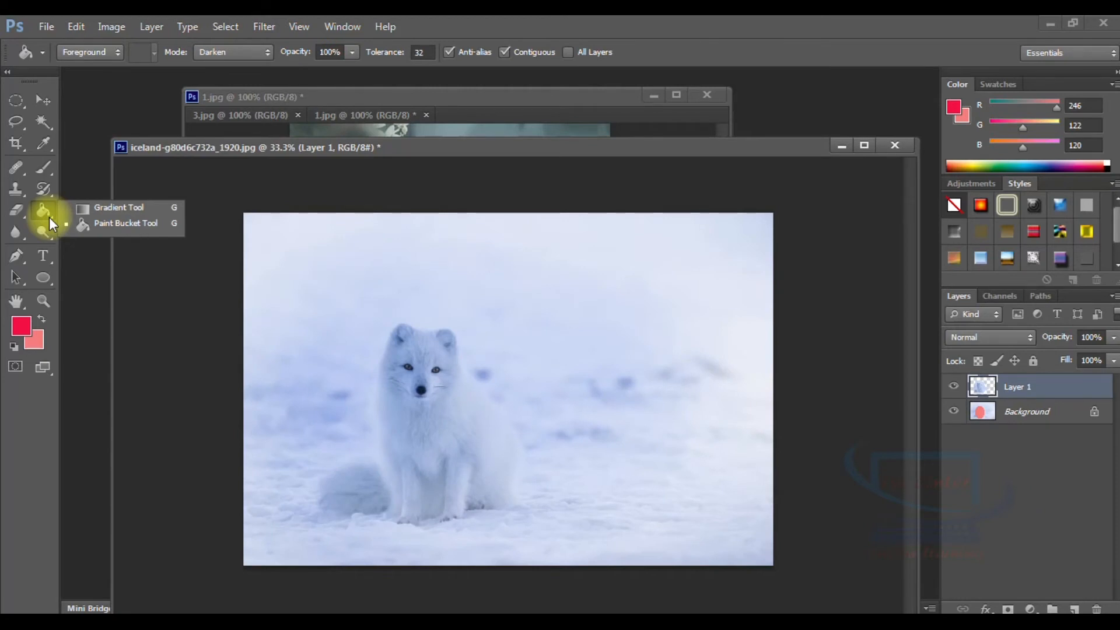
{"action": "left_click", "coordinate": [79, 218]}
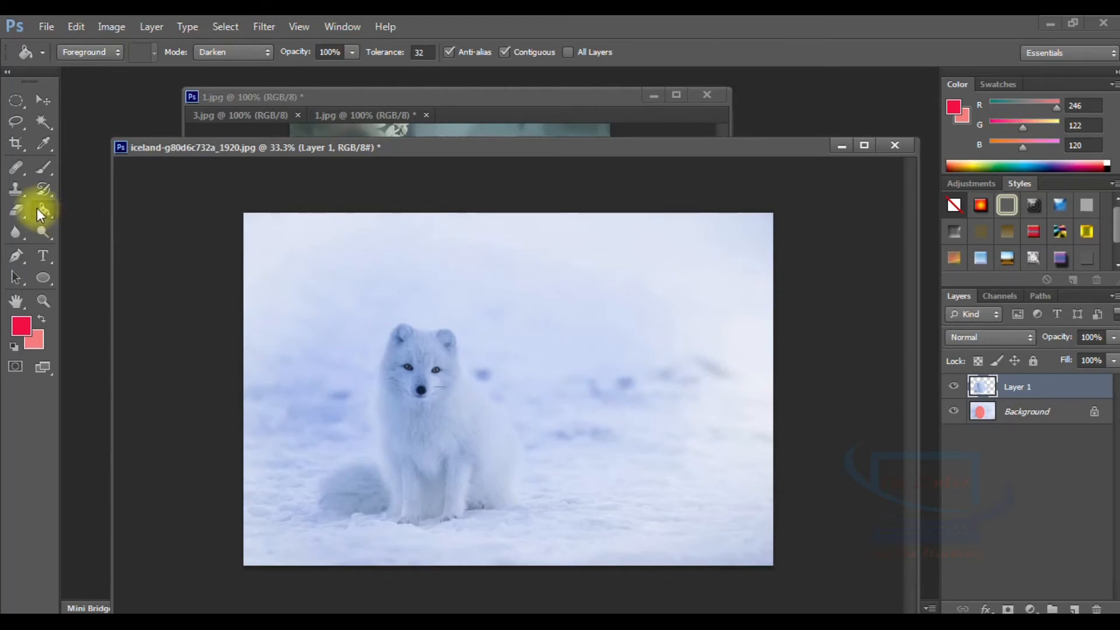
{"action": "right_click", "coordinate": [40, 207]}
{"action": "left_click", "coordinate": [99, 207]}
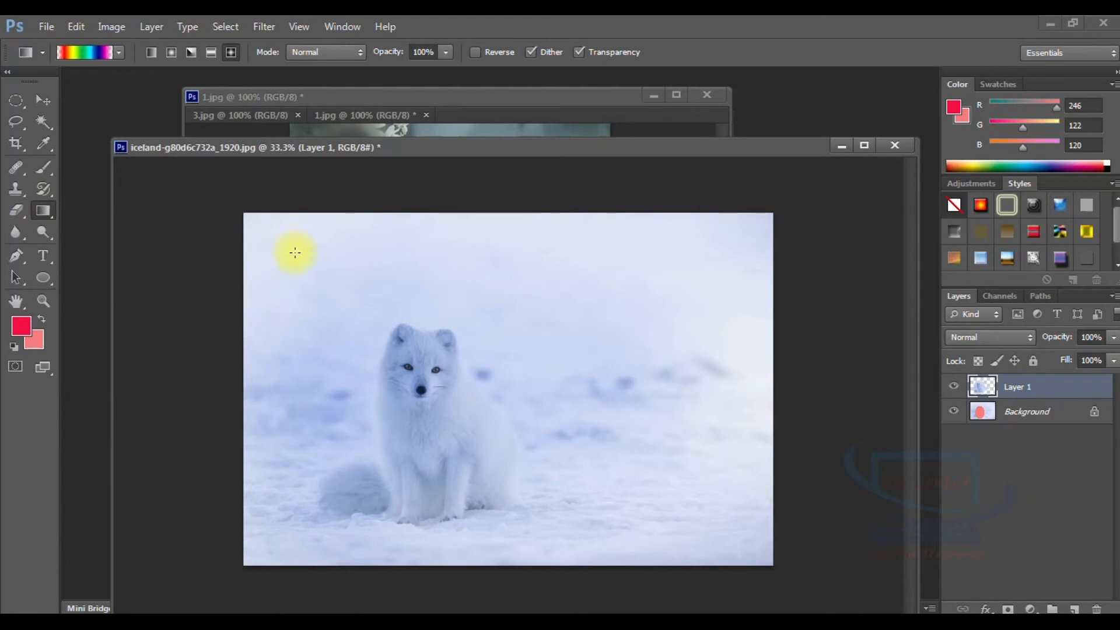
{"action": "left_click_drag", "start_coordinate": [568, 145], "coordinate": [551, 100]}
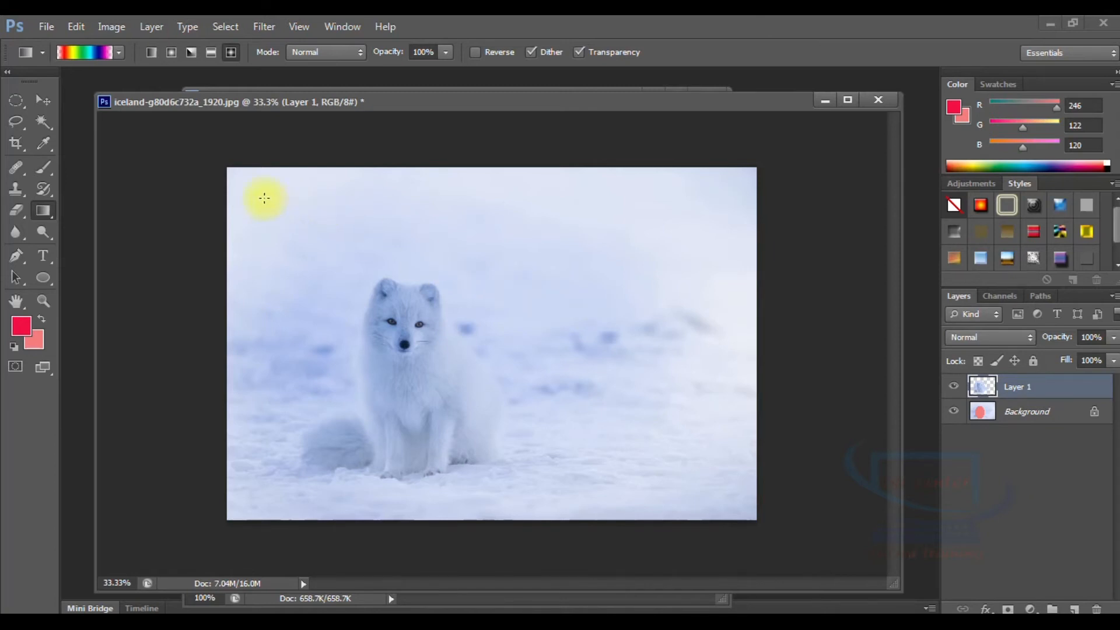
{"action": "left_click_drag", "start_coordinate": [245, 182], "coordinate": [737, 508]}
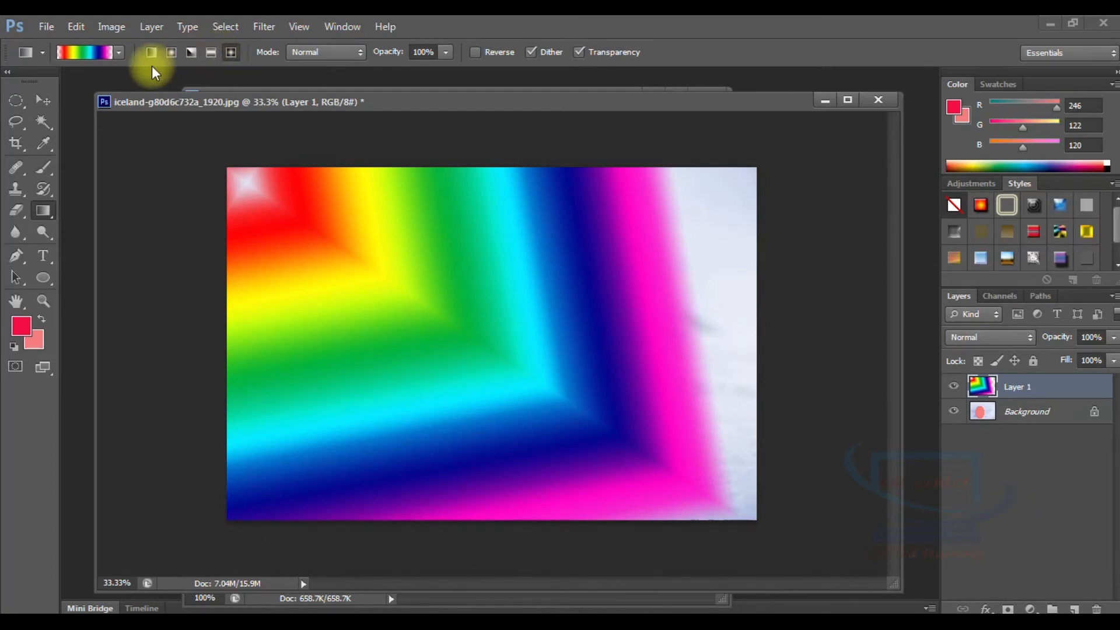
Choose the blue-yellow-blue gradient preset and apply it as a diamond gradient from the upper-right to the lower-left corner
{"action": "left_click", "coordinate": [118, 52]}
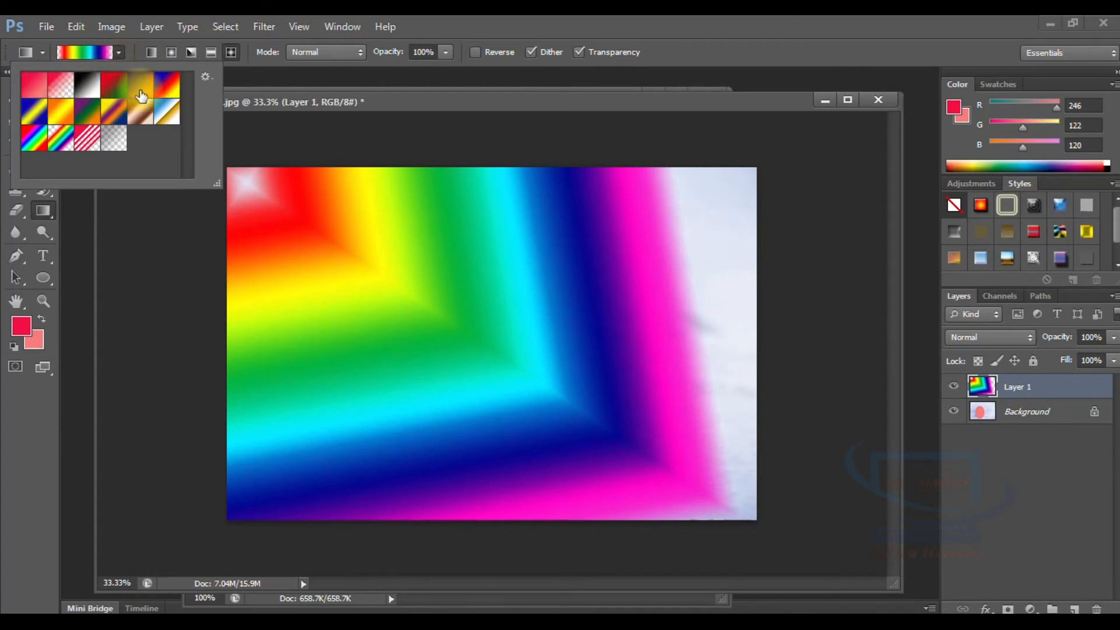
{"action": "left_click", "coordinate": [45, 118]}
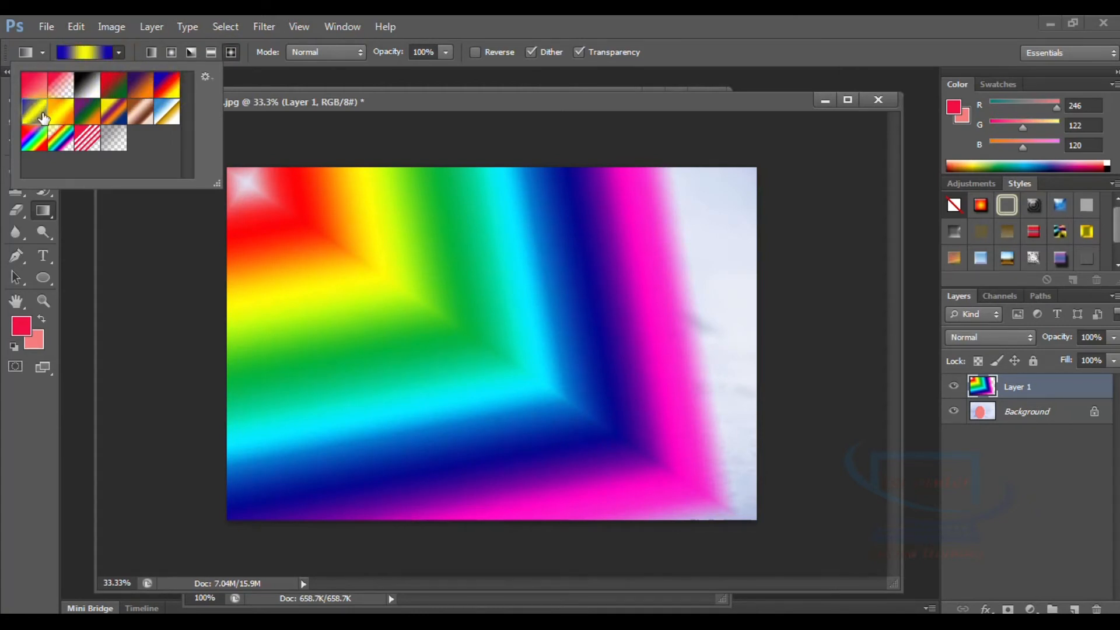
{"action": "left_click_drag", "start_coordinate": [738, 180], "coordinate": [200, 525]}
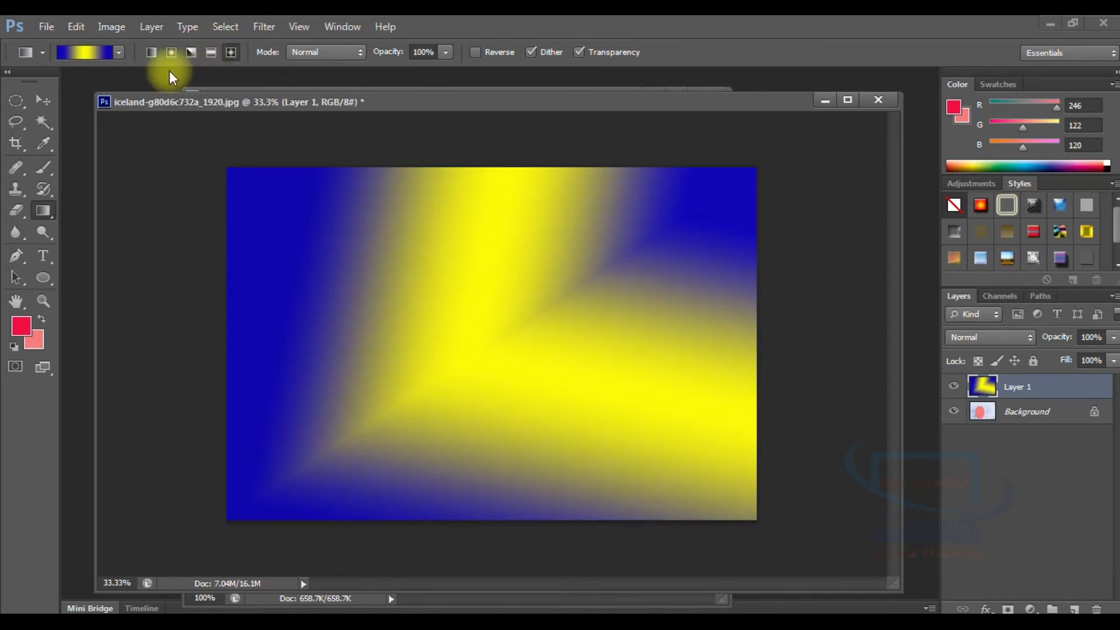
Apply the blue-yellow-blue gradient to Layer 1 as a linear gradient along both diagonals of the image
{"action": "left_click", "coordinate": [151, 51]}
{"action": "left_click_drag", "start_coordinate": [725, 188], "coordinate": [281, 488]}
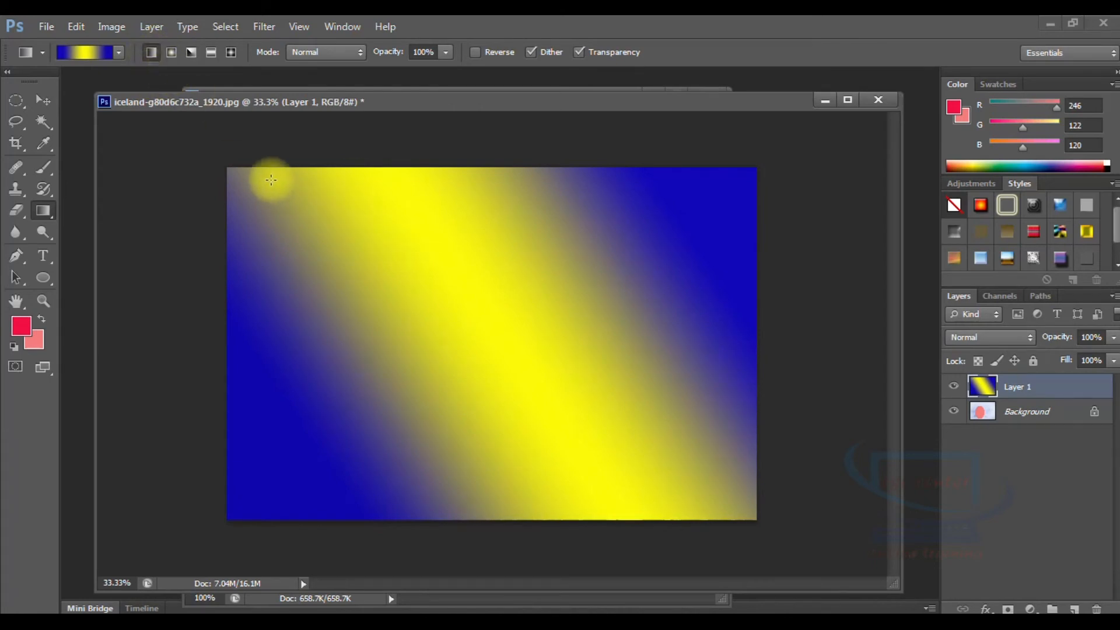
{"action": "left_click_drag", "start_coordinate": [235, 173], "coordinate": [746, 512]}
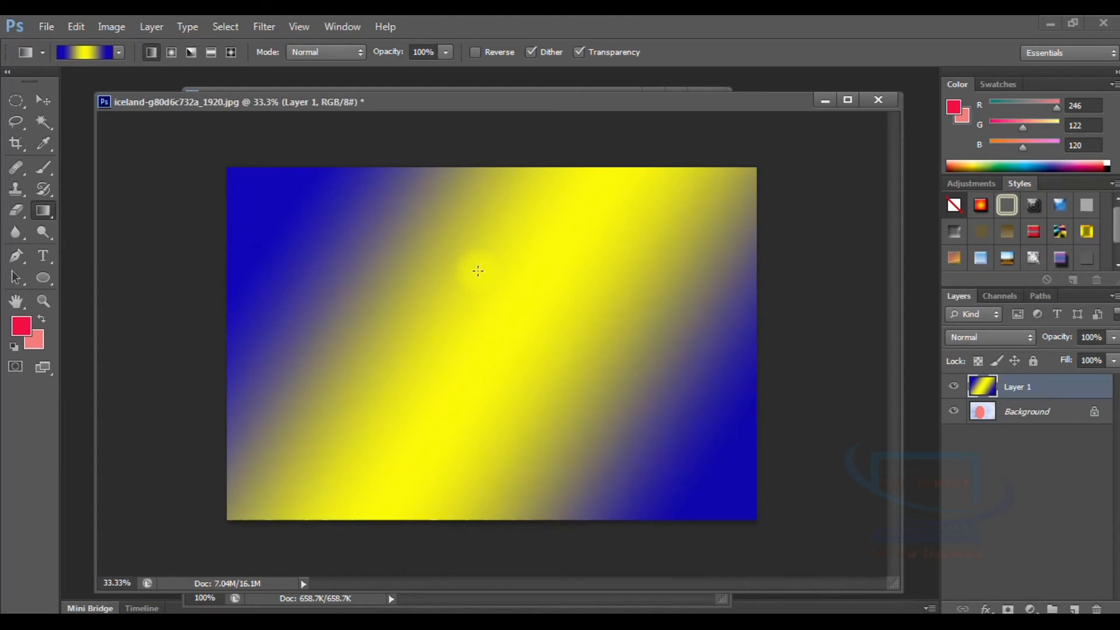
Apply radial gradients to Layer 1, first corner to corner and then several smaller ones at different points
{"action": "left_click", "coordinate": [172, 52]}
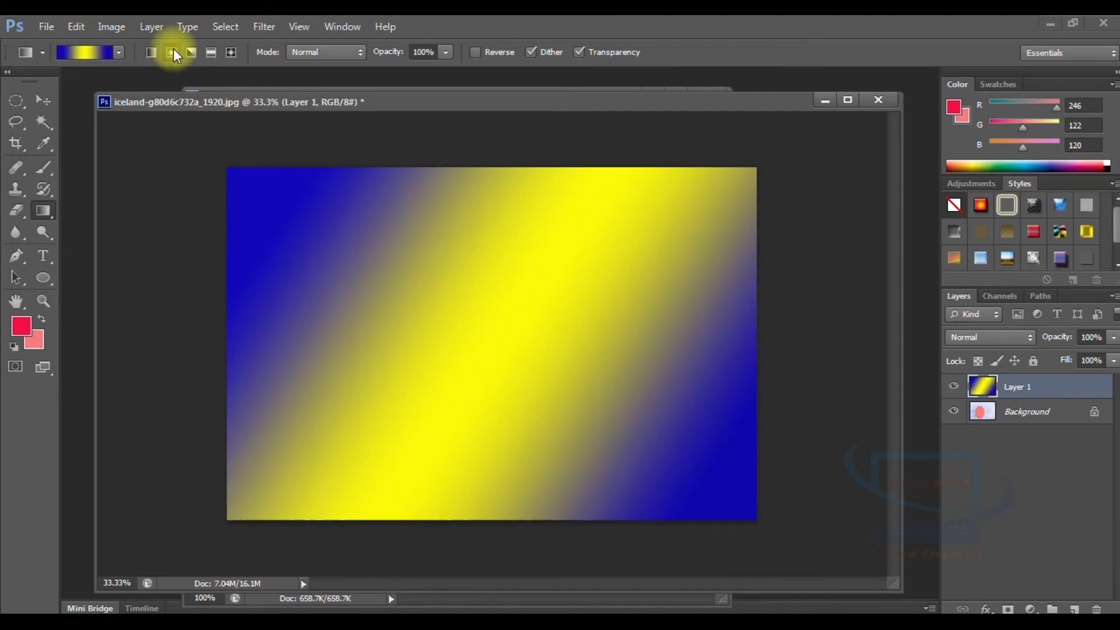
{"action": "left_click_drag", "start_coordinate": [750, 173], "coordinate": [223, 516]}
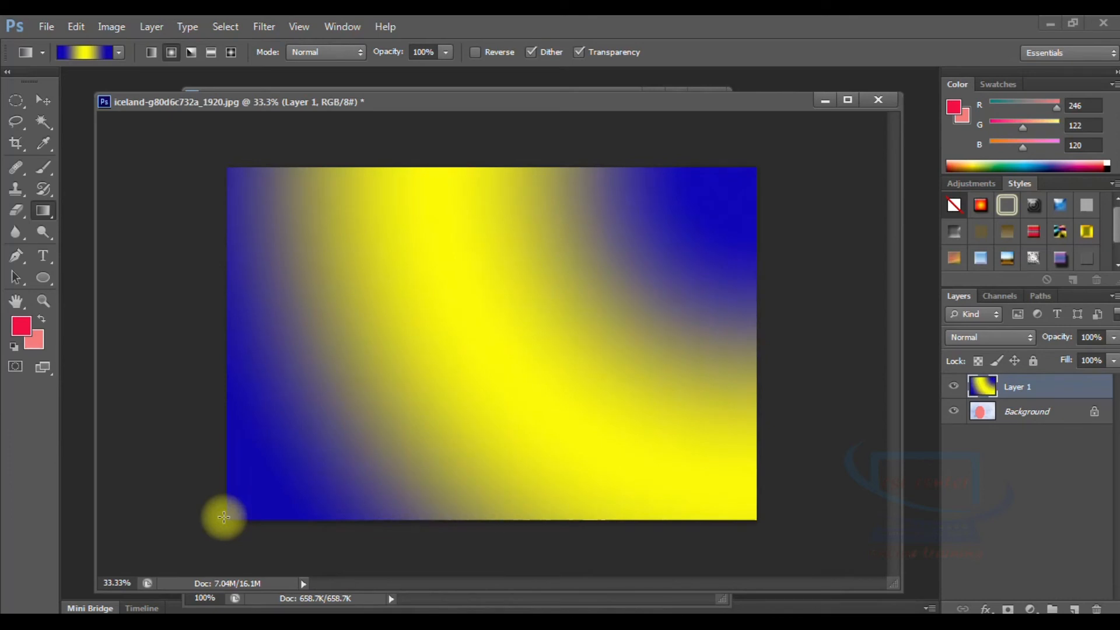
{"action": "left_click_drag", "start_coordinate": [393, 280], "coordinate": [548, 403]}
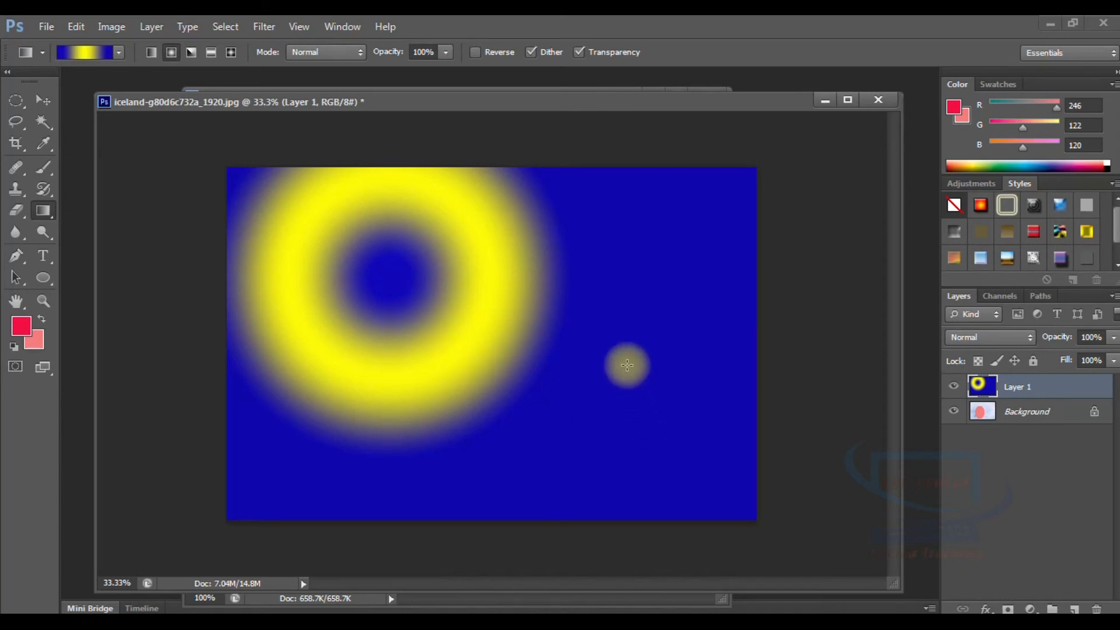
{"action": "left_click_drag", "start_coordinate": [442, 257], "coordinate": [507, 276]}
{"action": "left_click_drag", "start_coordinate": [565, 233], "coordinate": [577, 300]}
{"action": "left_click_drag", "start_coordinate": [655, 323], "coordinate": [590, 311]}
{"action": "left_click_drag", "start_coordinate": [335, 270], "coordinate": [351, 335]}
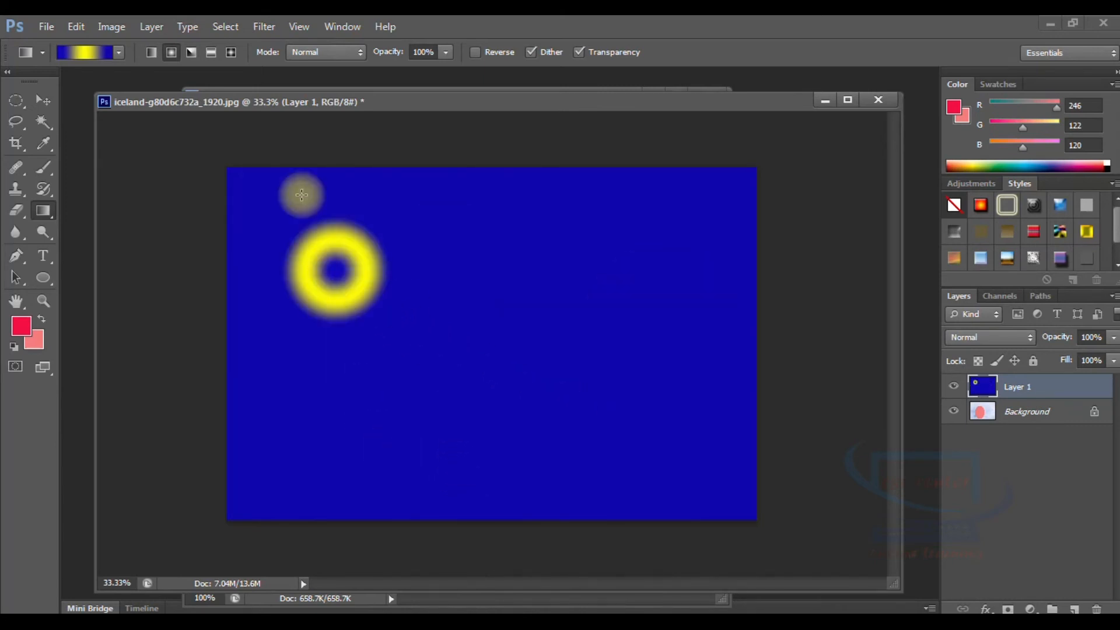
Apply blue-yellow-blue angle gradients to Layer 1, the last from near the image centre toward the lower-left corner
{"action": "left_click", "coordinate": [190, 52]}
{"action": "left_click_drag", "start_coordinate": [623, 240], "coordinate": [526, 334]}
{"action": "left_click_drag", "start_coordinate": [446, 318], "coordinate": [247, 467]}
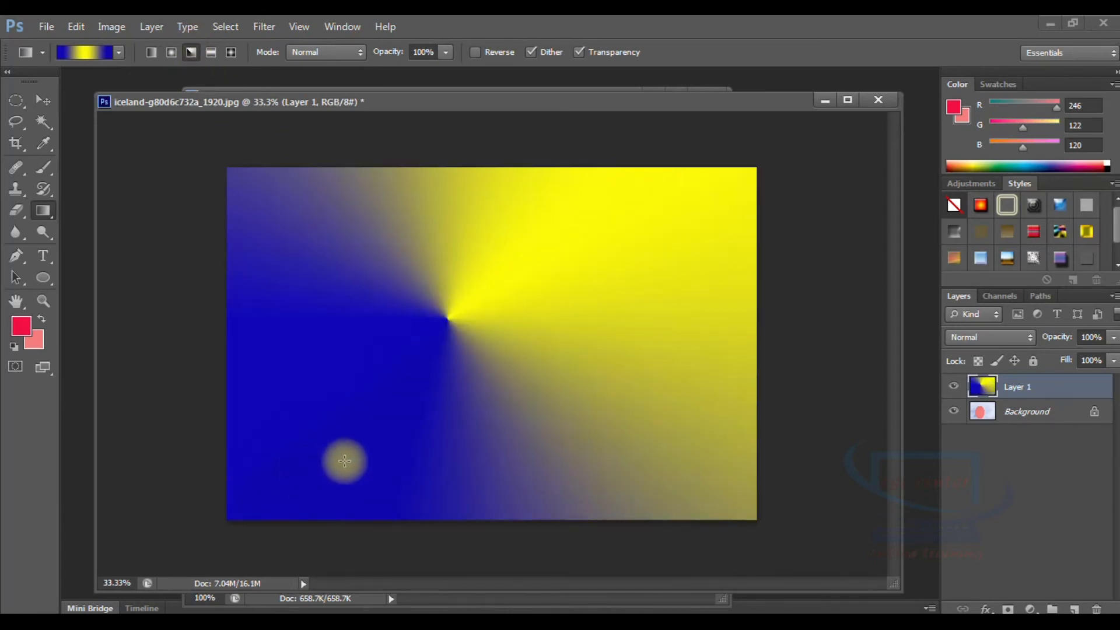
Apply a diagonal reflected gradient to Layer 1, followed by several diamond gradients, the last one small and near the image centre
{"action": "left_click", "coordinate": [210, 52]}
{"action": "left_click_drag", "start_coordinate": [289, 232], "coordinate": [544, 425]}
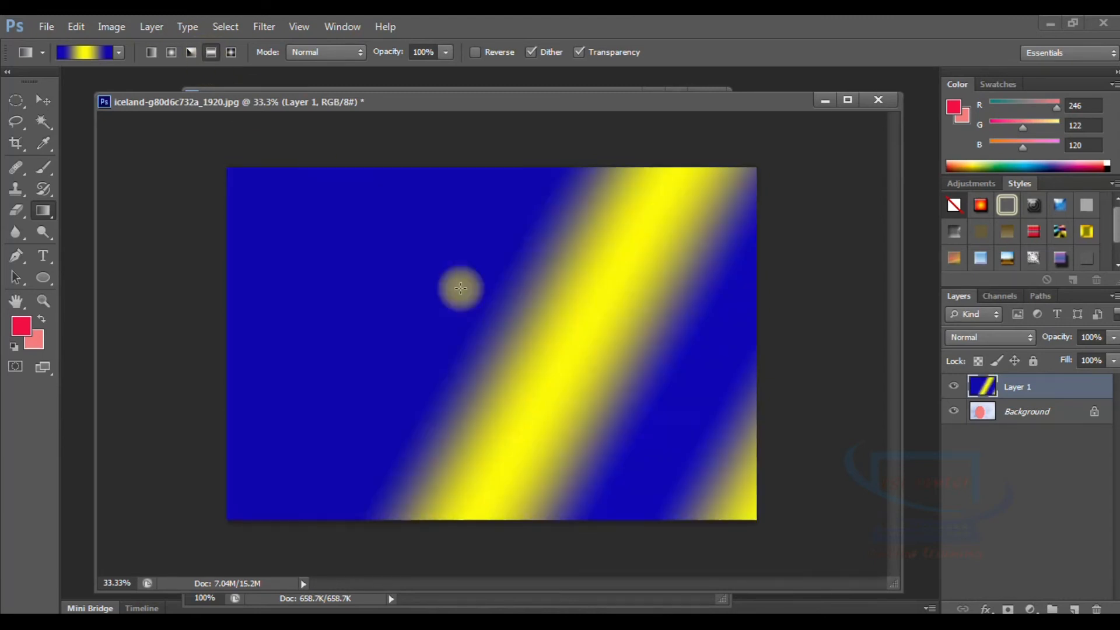
{"action": "left_click", "coordinate": [231, 54]}
{"action": "left_click_drag", "start_coordinate": [235, 176], "coordinate": [765, 518]}
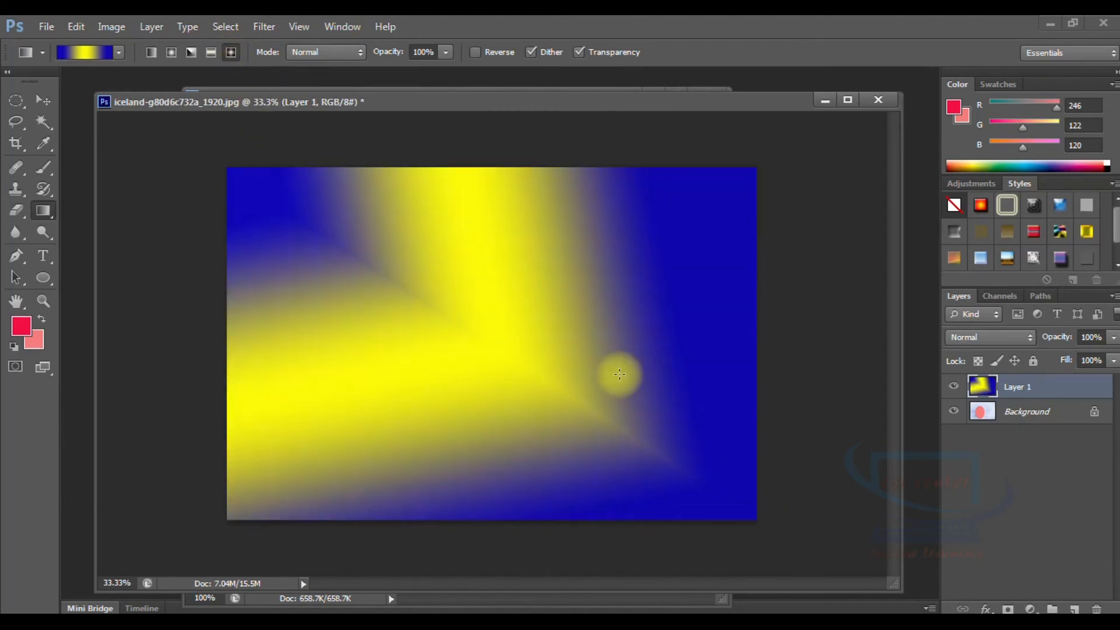
{"action": "left_click_drag", "start_coordinate": [358, 258], "coordinate": [428, 330]}
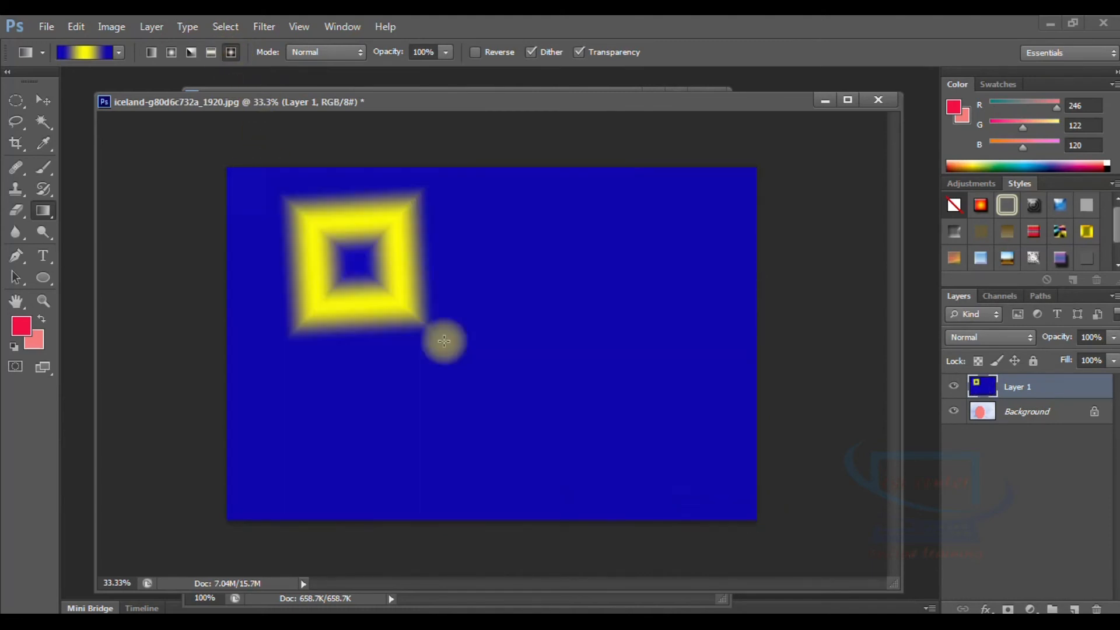
{"action": "left_click_drag", "start_coordinate": [637, 246], "coordinate": [605, 382]}
{"action": "left_click_drag", "start_coordinate": [464, 303], "coordinate": [362, 407]}
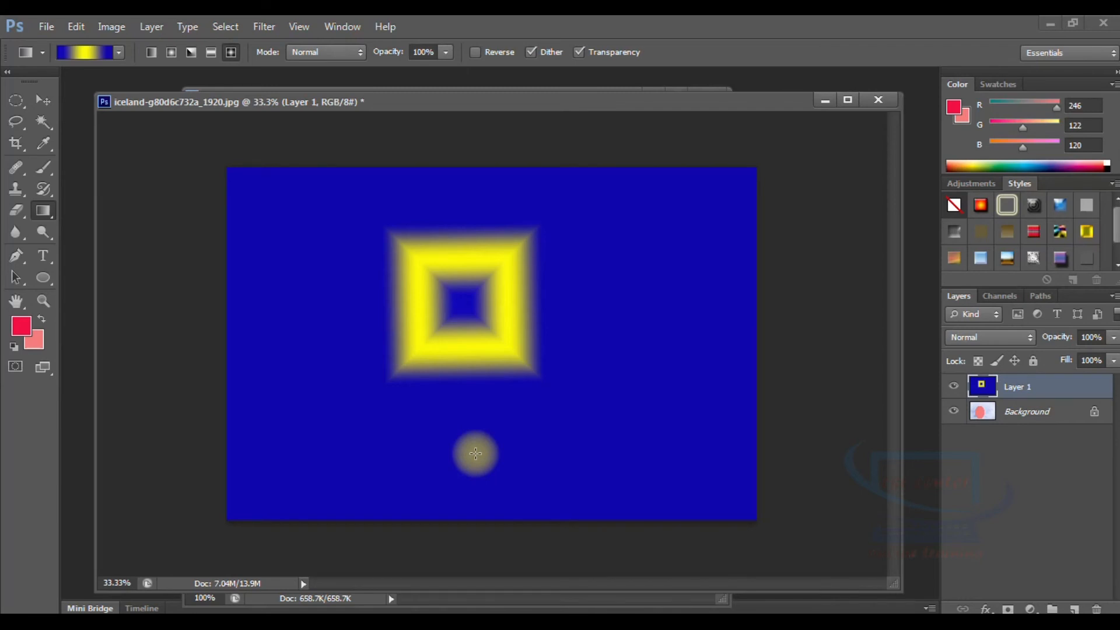
Switch to the woman's portrait image and draw a small elliptical selection on the forehead between the eyebrows
{"action": "right_click", "coordinate": [43, 211]}
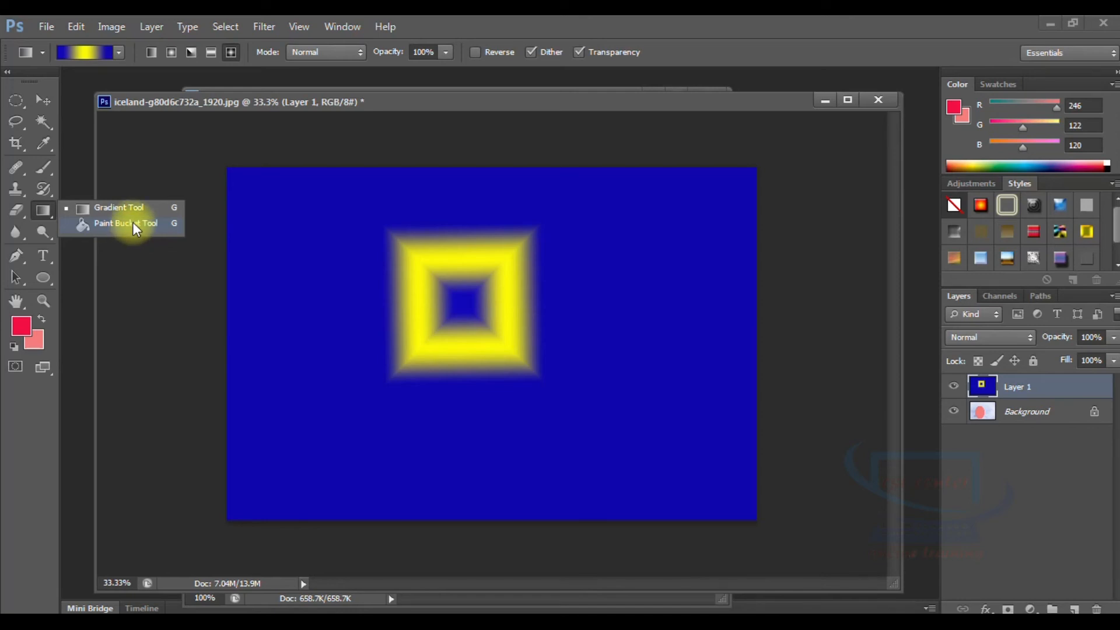
{"action": "left_click", "coordinate": [132, 225]}
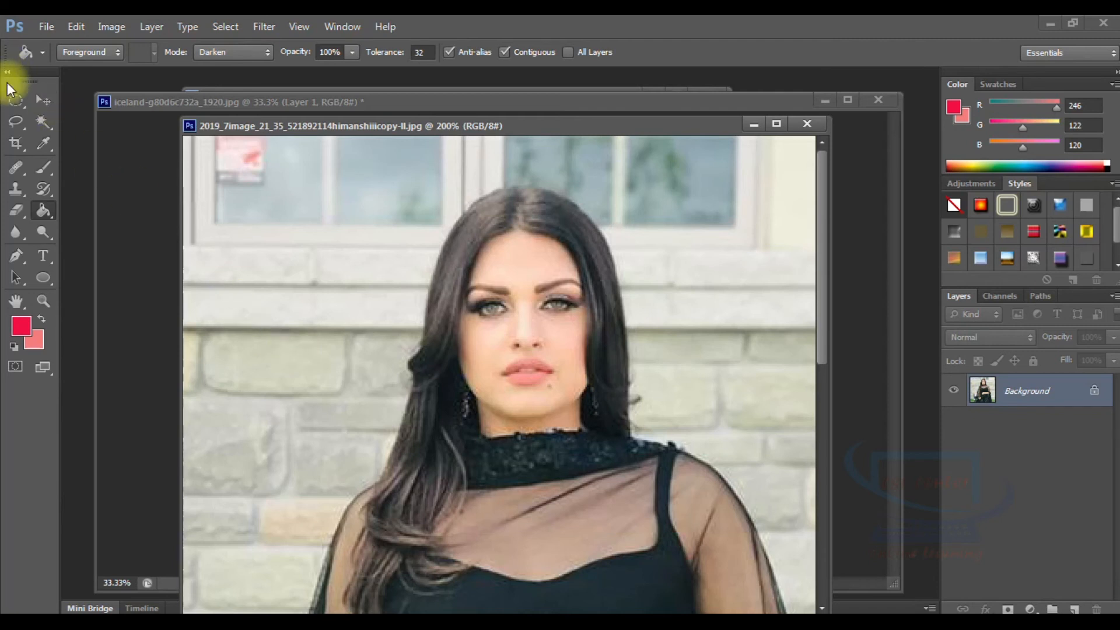
{"action": "left_click", "coordinate": [15, 99]}
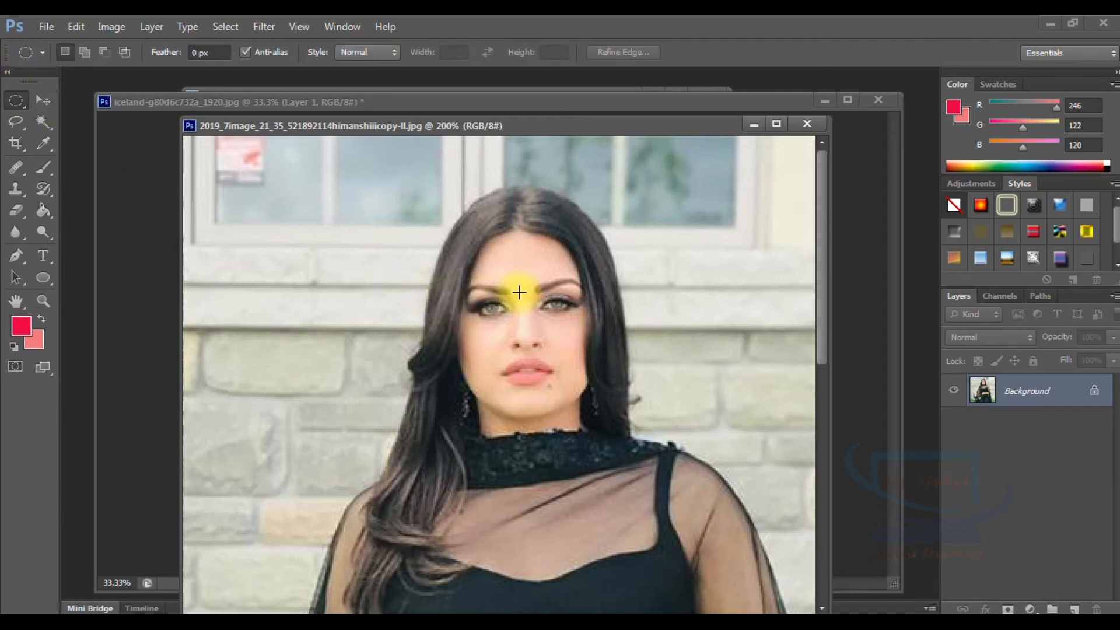
{"action": "key", "text": "ctrl+plus"}
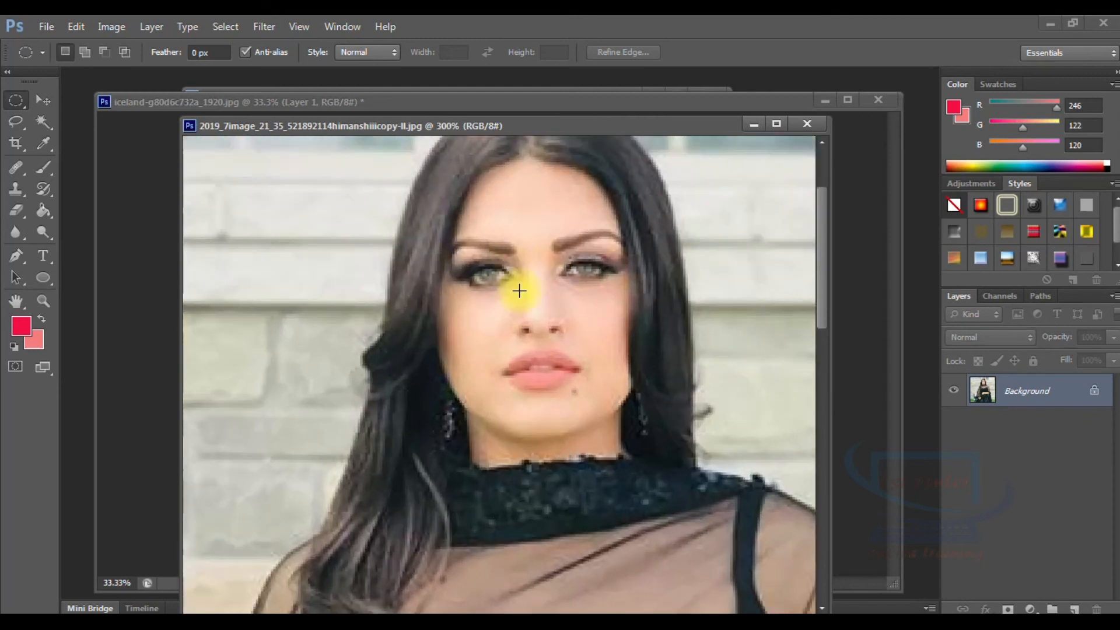
{"action": "scroll", "coordinate": [519, 290], "scroll_direction": "up", "scroll_amount": 2}
{"action": "key", "text": "ctrl+plus"}
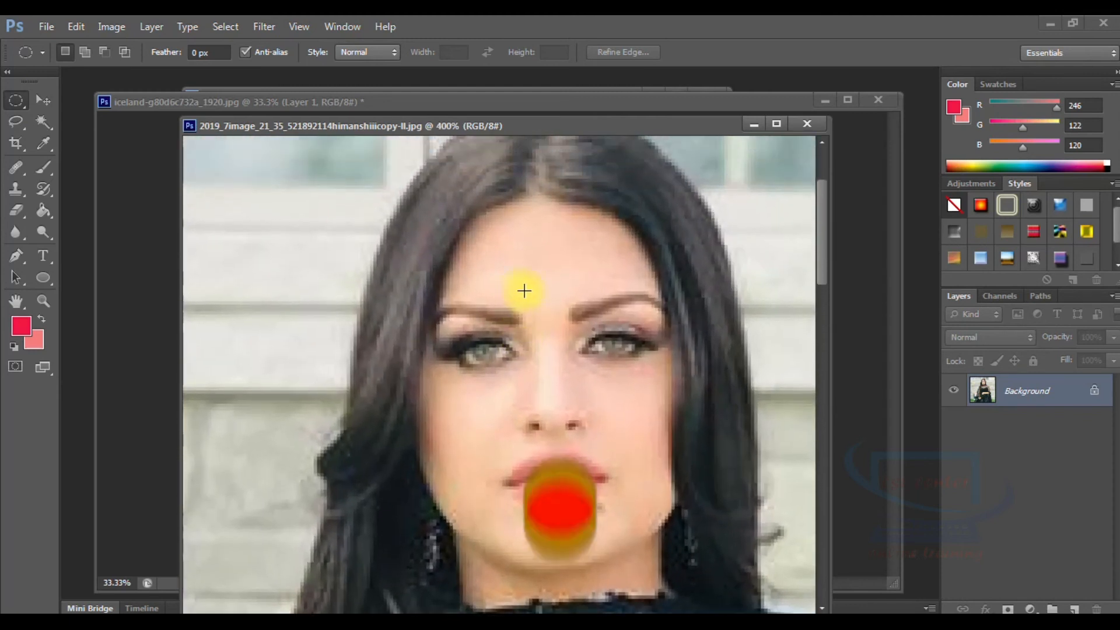
{"action": "scroll", "coordinate": [517, 290], "scroll_direction": "up", "scroll_amount": 1}
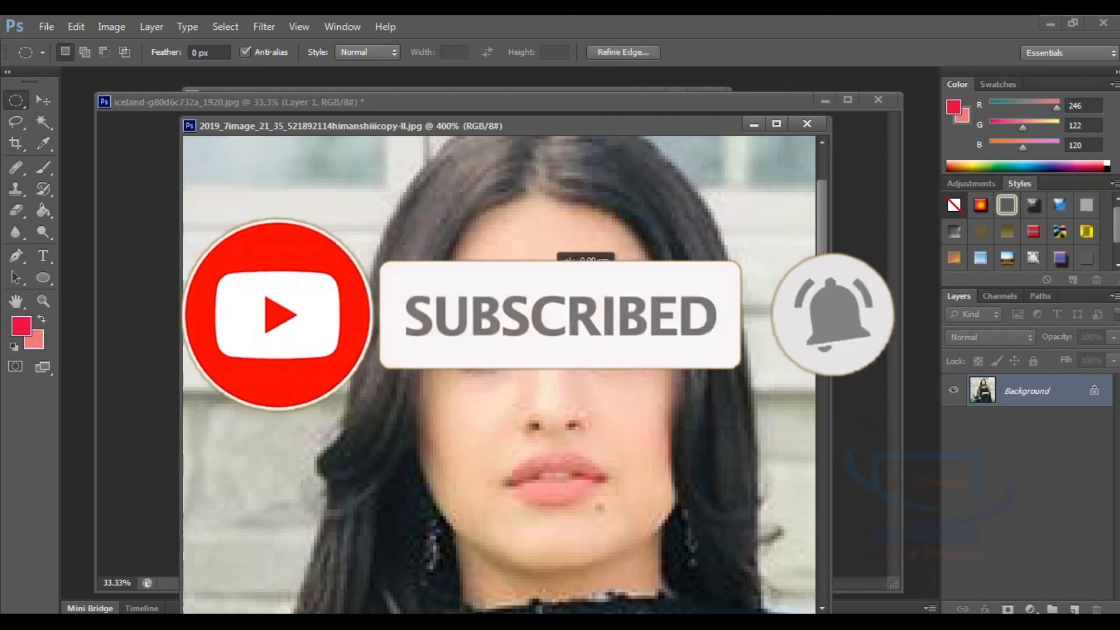
Fill the small selection between the eyebrows with the red foreground colour using the Paint Bucket tool
{"action": "left_click", "coordinate": [46, 215]}
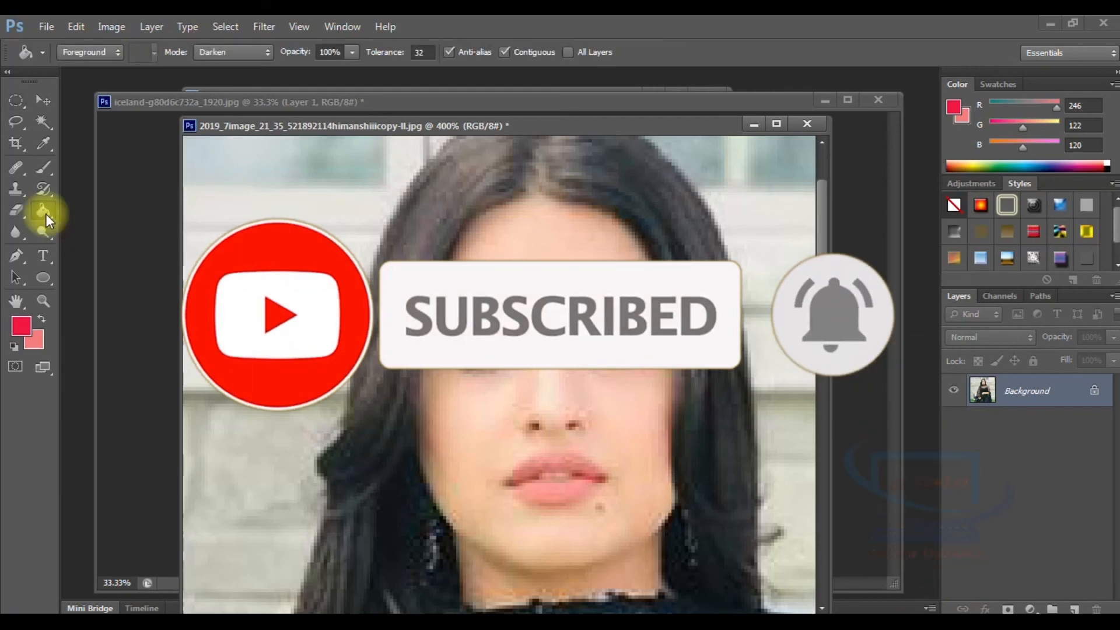
{"action": "left_click", "coordinate": [21, 328]}
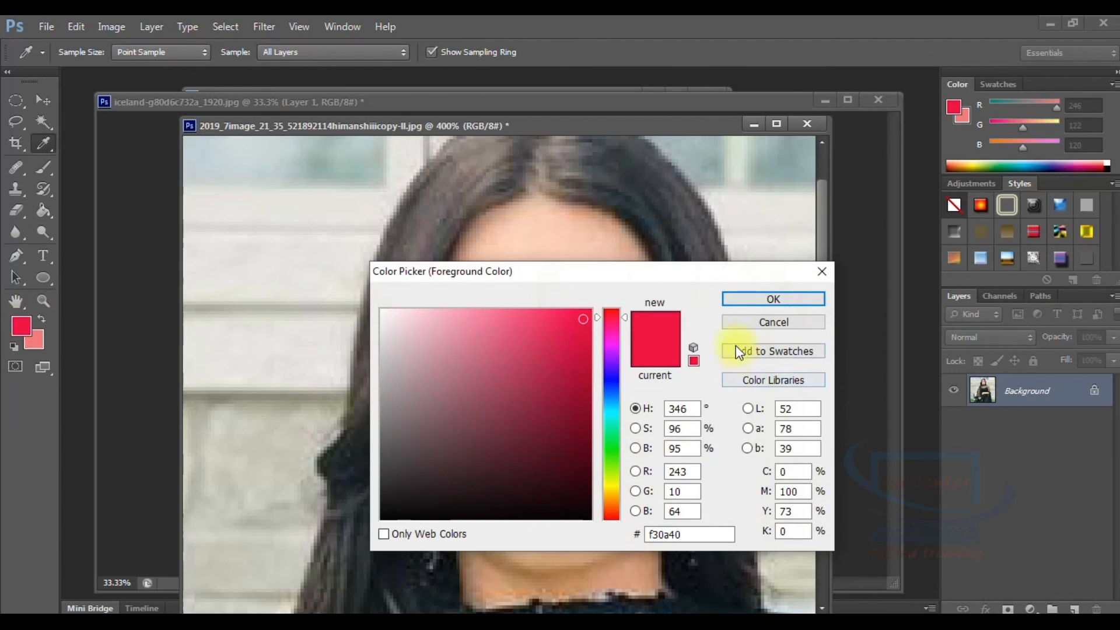
{"action": "left_click", "coordinate": [758, 299]}
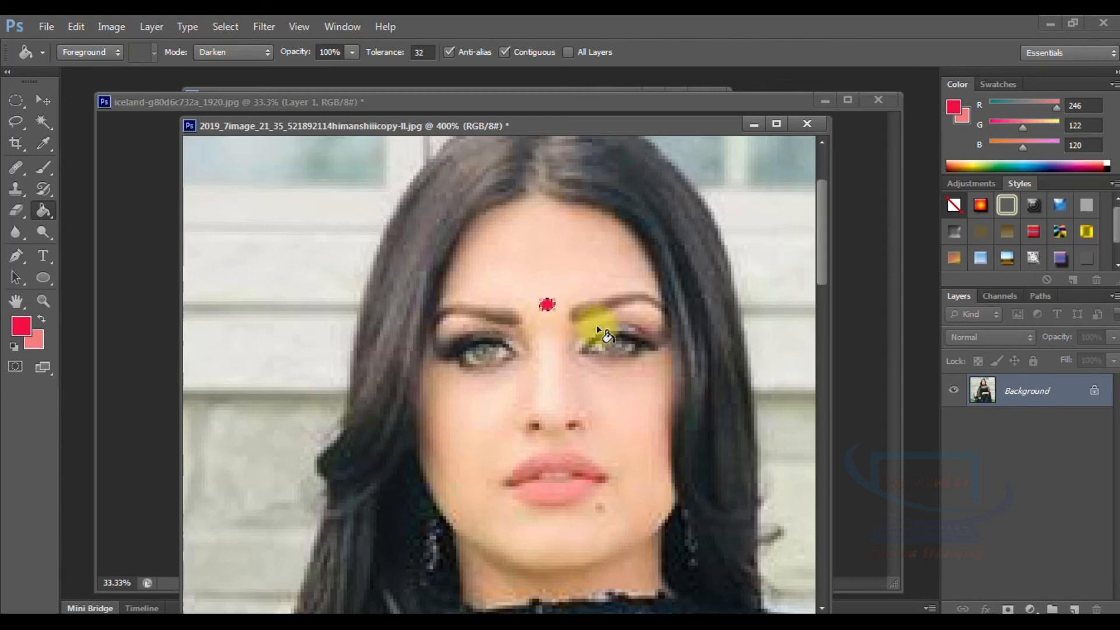
{"action": "key", "text": "ctrl+h"}
{"action": "scroll", "coordinate": [619, 337], "scroll_direction": "down", "scroll_amount": 2}
{"action": "scroll", "coordinate": [620, 337], "scroll_direction": "down", "scroll_amount": 5}
{"action": "scroll", "coordinate": [620, 337], "scroll_direction": "up", "scroll_amount": 3}
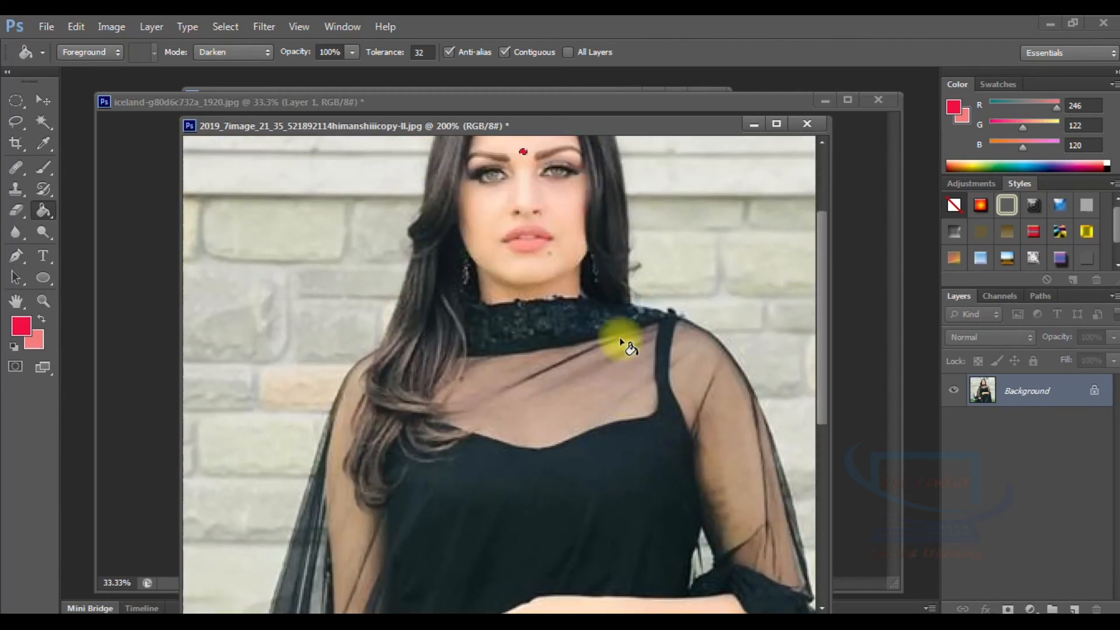
{"action": "scroll", "coordinate": [619, 337], "scroll_direction": "up", "scroll_amount": 3}
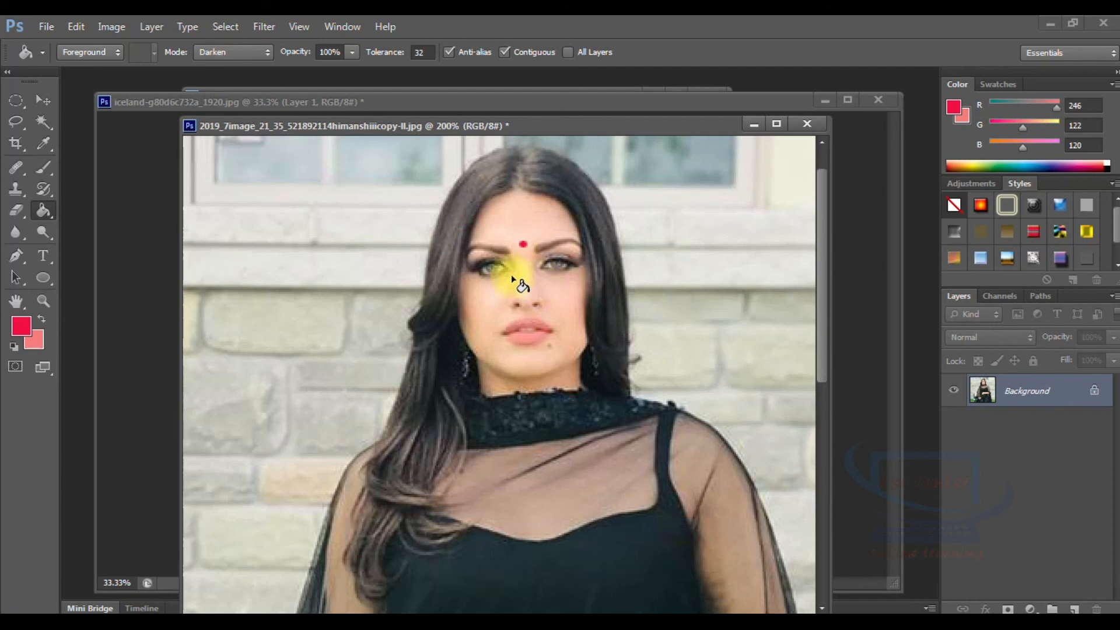
Draw a large elliptical selection over the wall beside the woman and fill its areas with red using the Paint Bucket
{"action": "left_click", "coordinate": [16, 101]}
{"action": "mouse_move", "coordinate": [216, 181]}
{"action": "left_mouse_down"}
{"action": "mouse_move", "coordinate": [225, 225]}
{"action": "mouse_move", "coordinate": [306, 286]}
{"action": "left_mouse_up"}
{"action": "left_click", "coordinate": [44, 210]}
{"action": "left_click", "coordinate": [252, 207]}
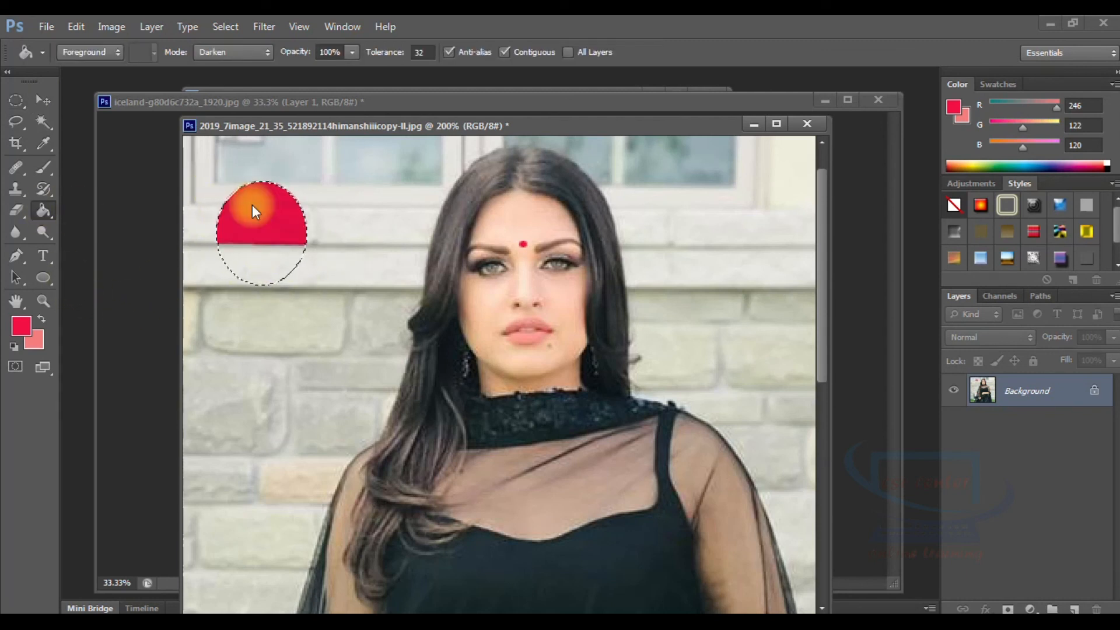
{"action": "left_click", "coordinate": [246, 247]}
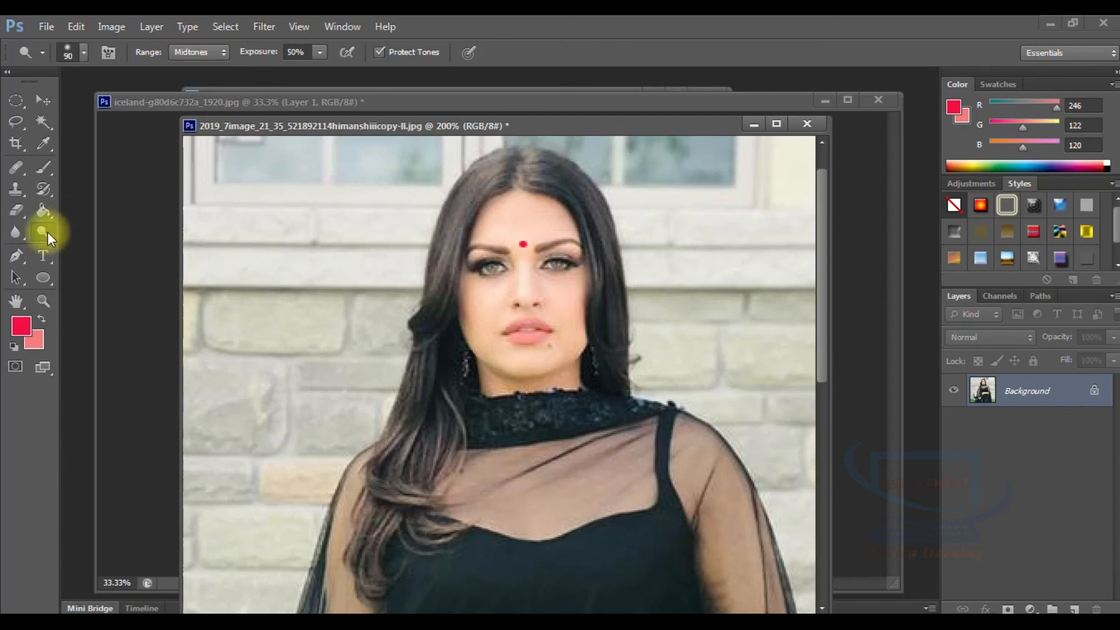
Activate the Dodge tool and reduce its brush size to 25
{"action": "right_click", "coordinate": [46, 234]}
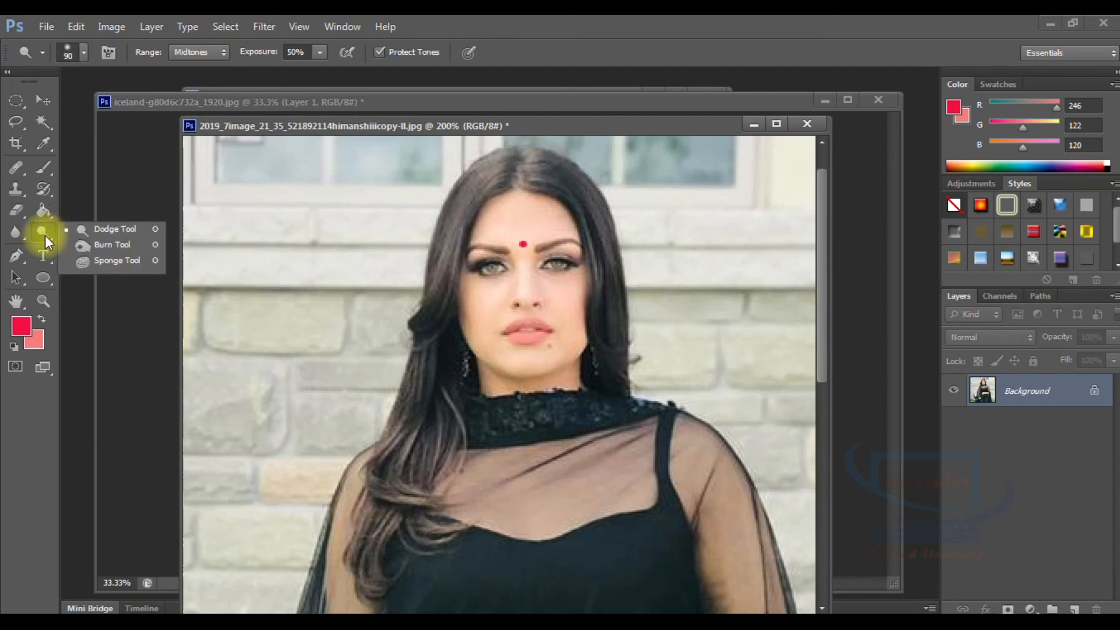
{"action": "left_click", "coordinate": [121, 229]}
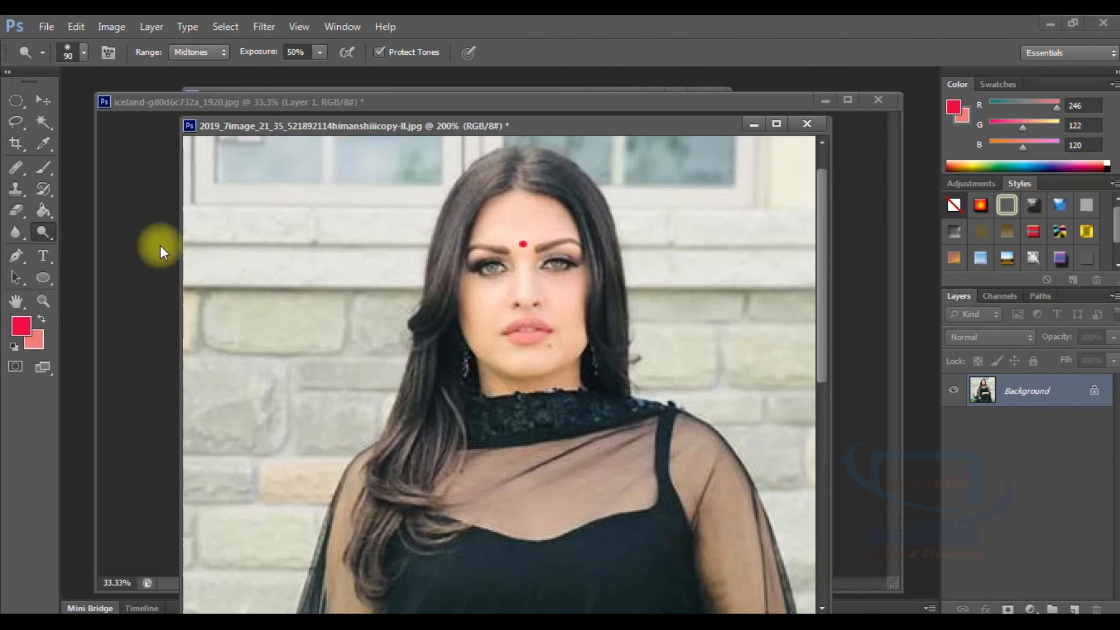
{"action": "key", "text": "bracketleft"}
{"action": "key", "text": "bracketleft"}
{"action": "key", "text": "bracketleft"}
{"action": "key", "text": "bracketleft"}
{"action": "key", "text": "bracketleft"}
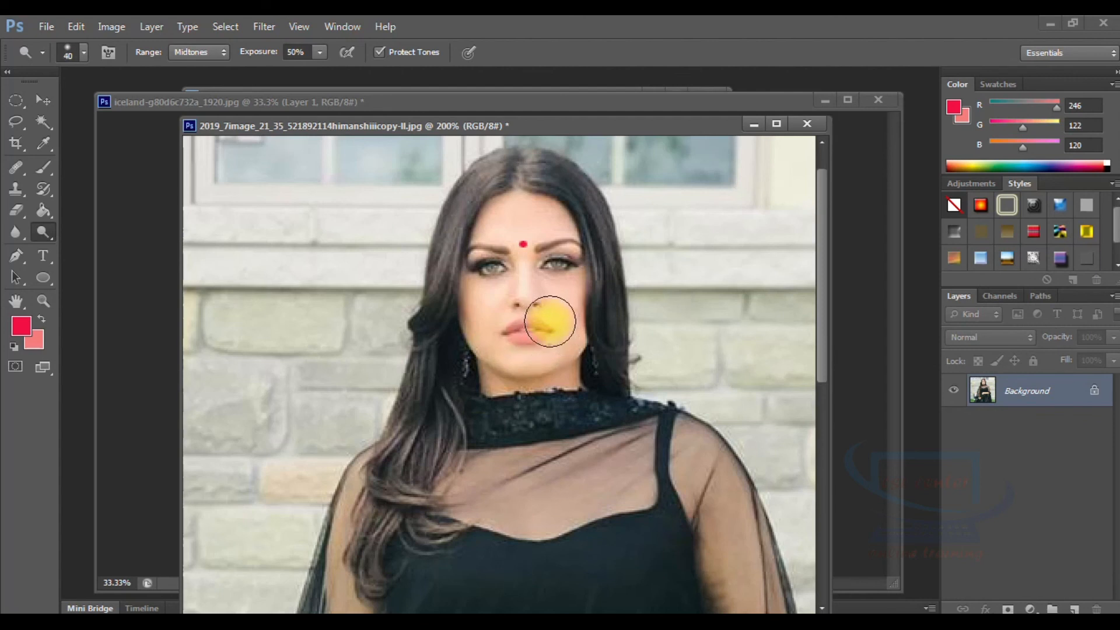
{"action": "key", "text": "bracketleft"}
{"action": "key", "text": "bracketleft"}
{"action": "key", "text": "bracketleft"}
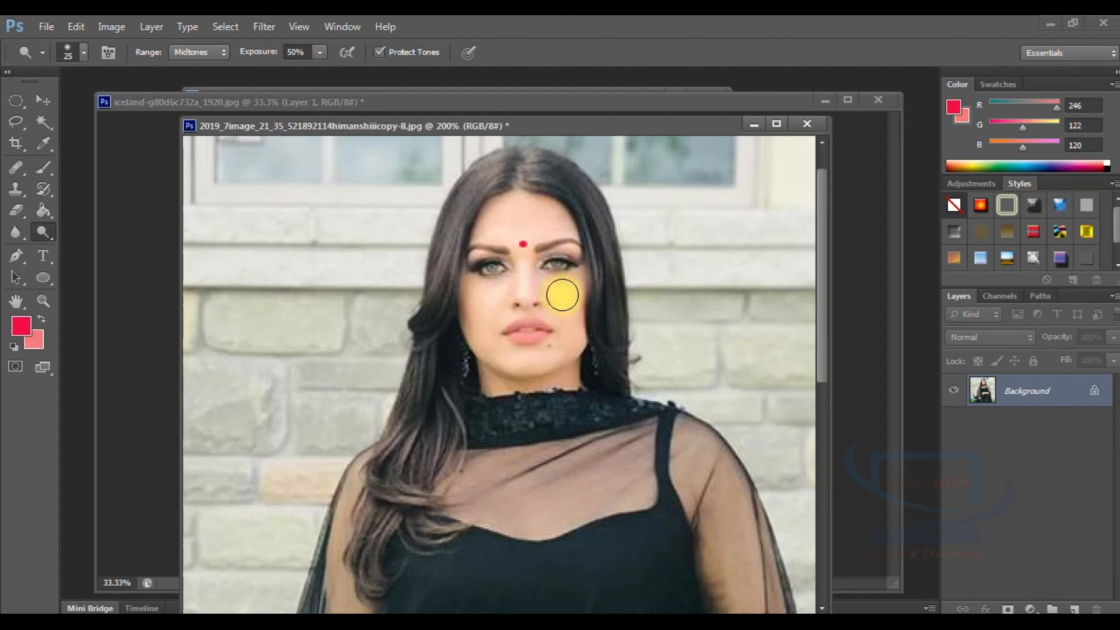